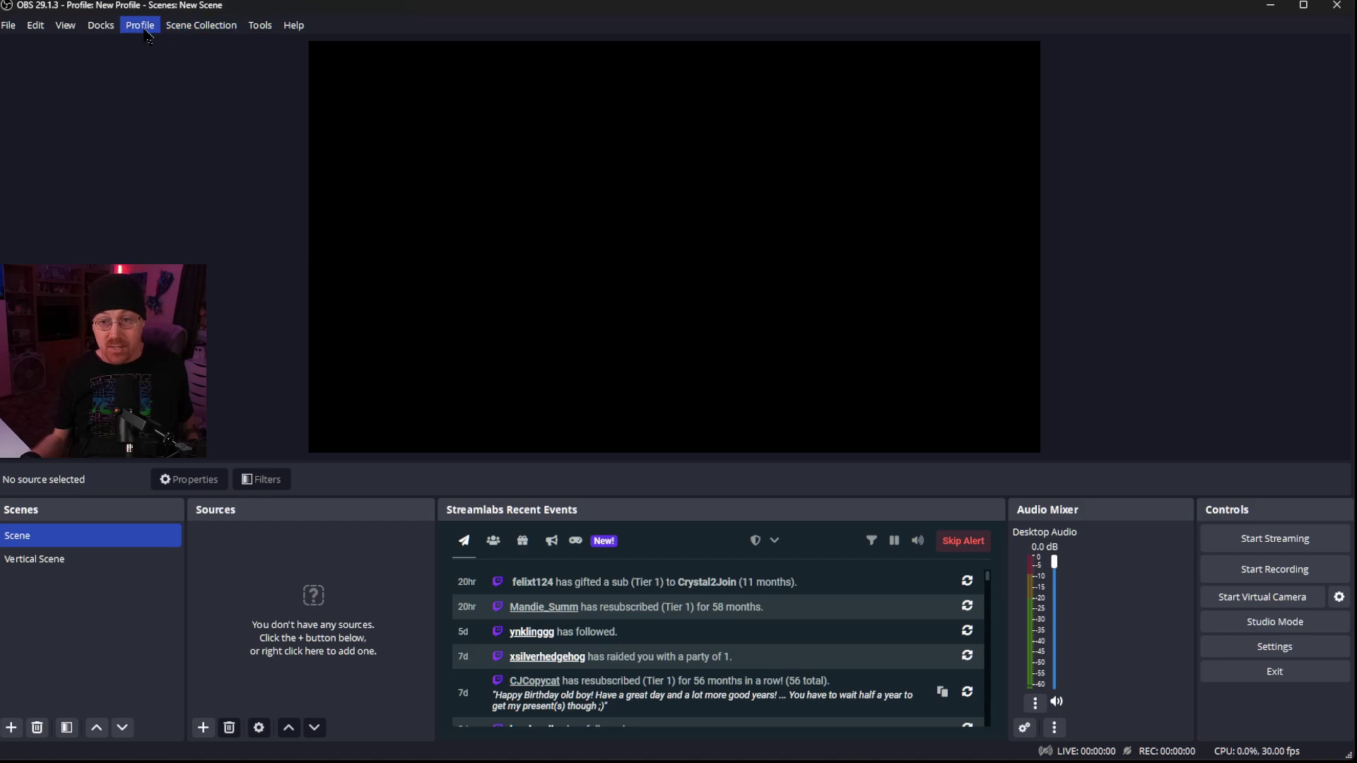
Create a new profile named "New 2" with the auto-configuration wizard enabled.
left_click(148, 28)
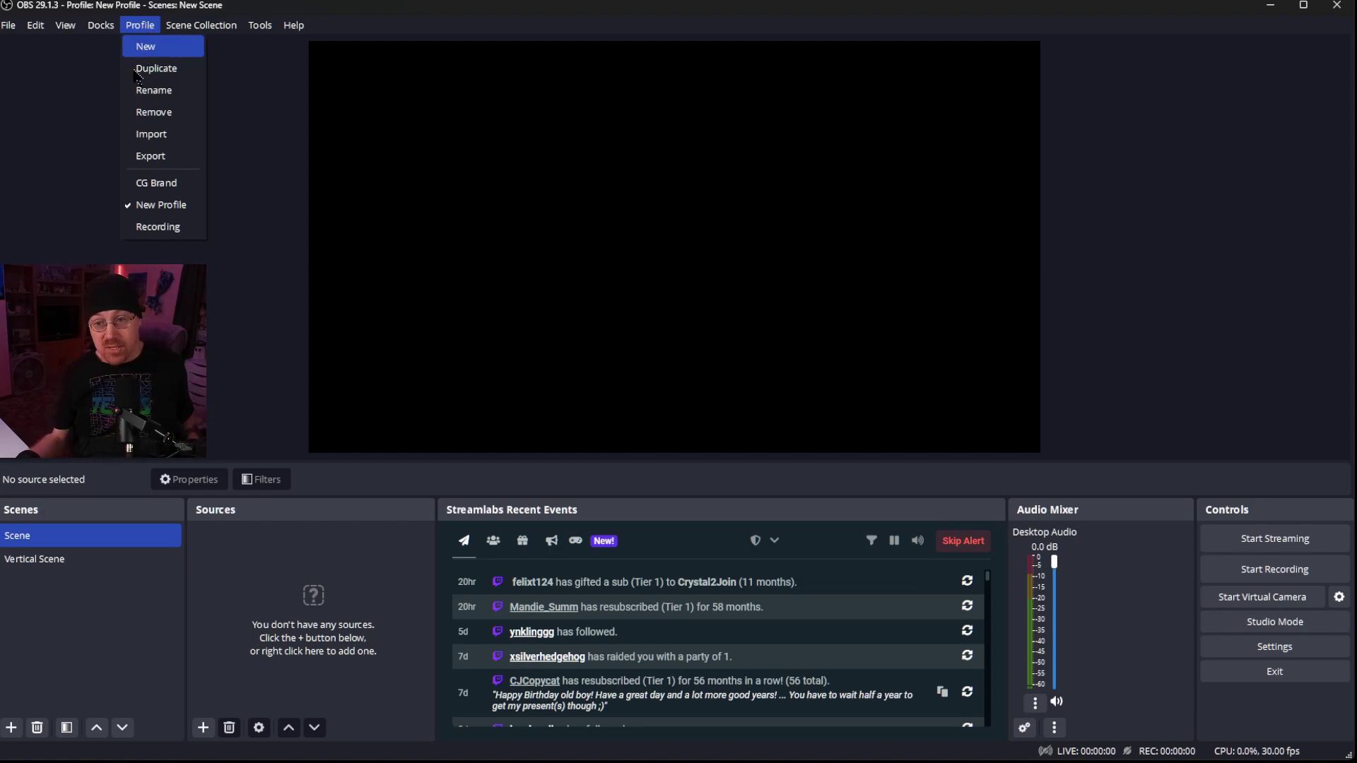
left_click(139, 26)
left_click(139, 26)
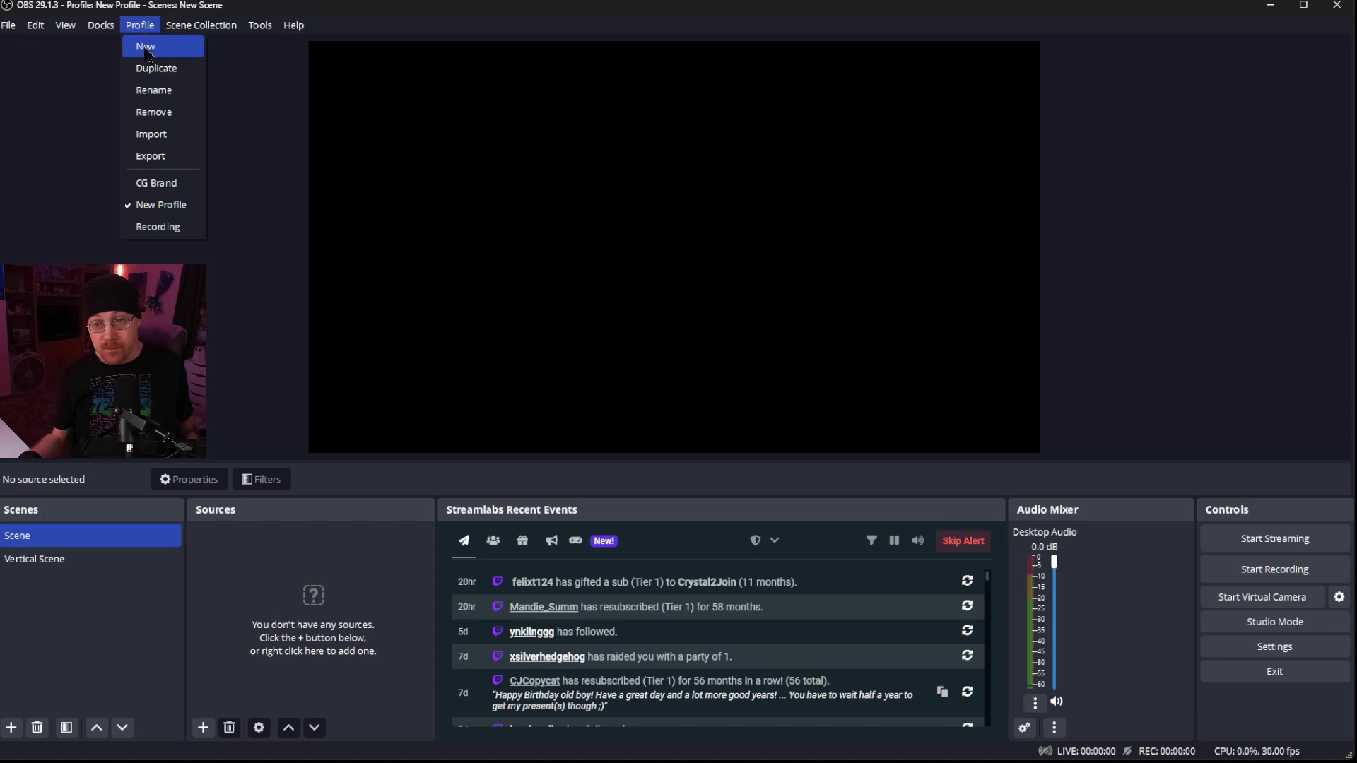
left_click(146, 49)
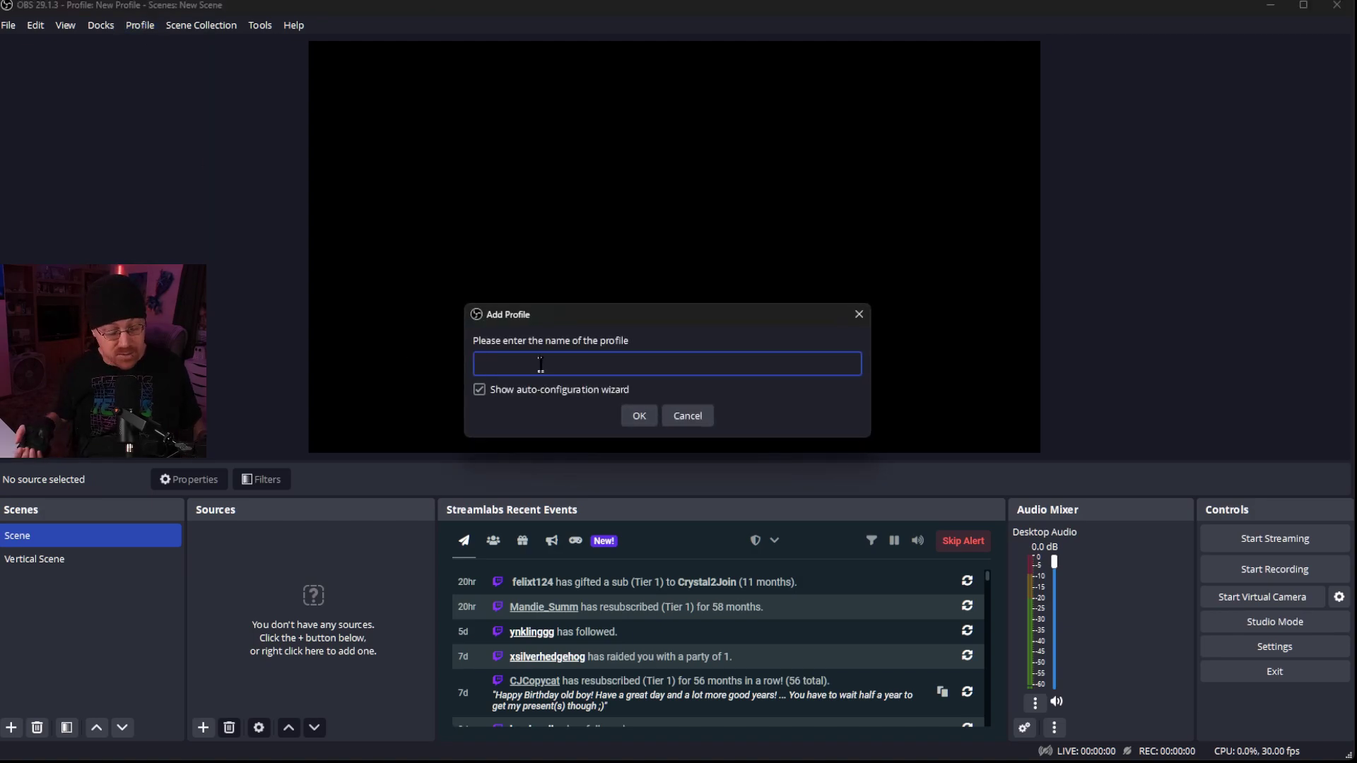
type("New 2")
key("Return")
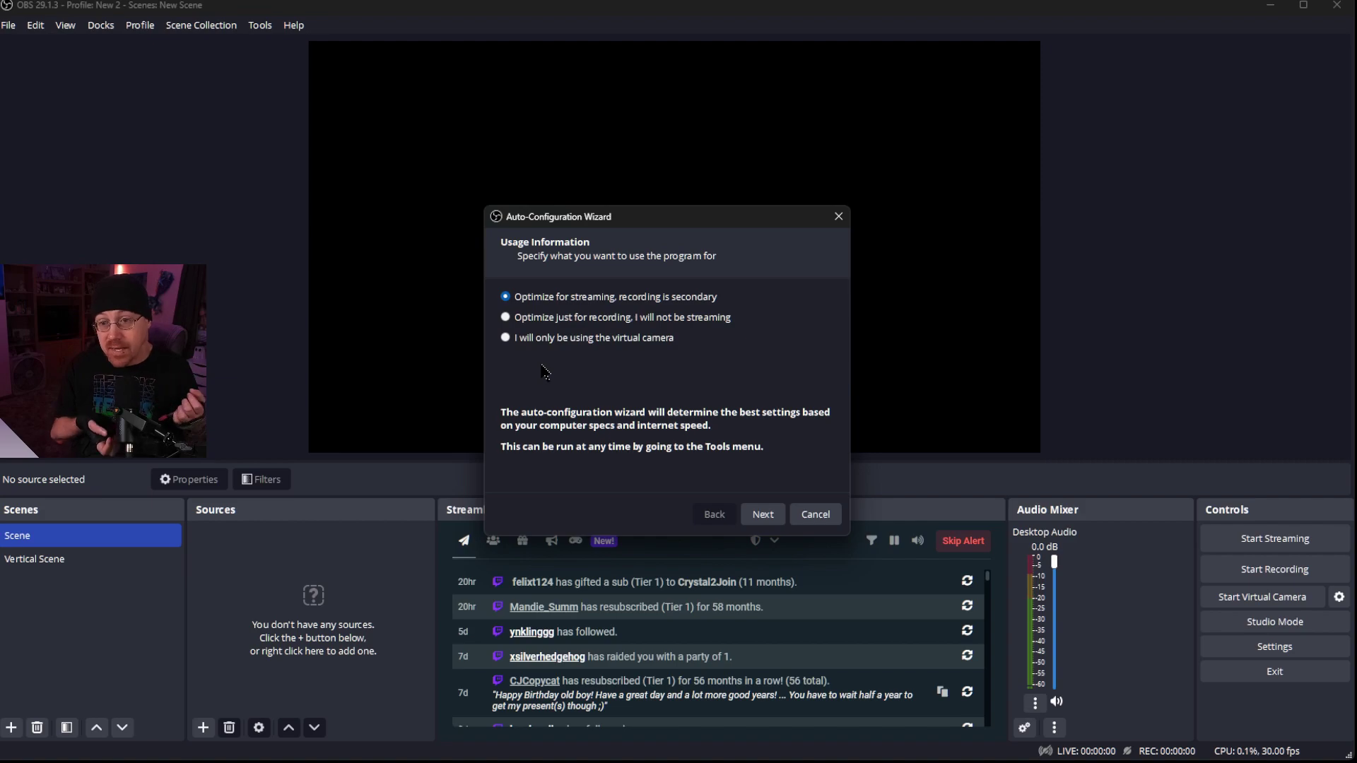
Complete the auto-configuration wizard, optimizing just for recording at the current 1920x1080 canvas with 60 FPS preferred, and apply the settings.
left_click(523, 325)
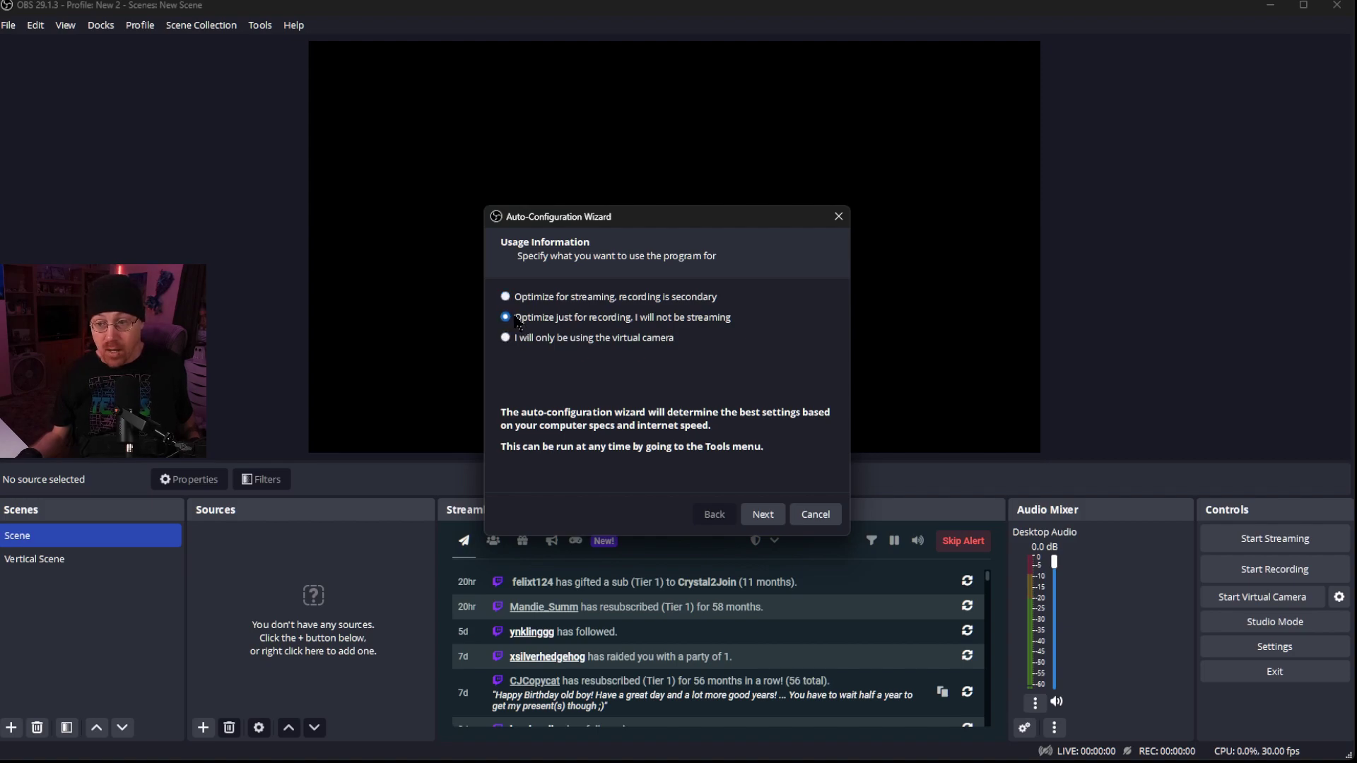
left_click(772, 516)
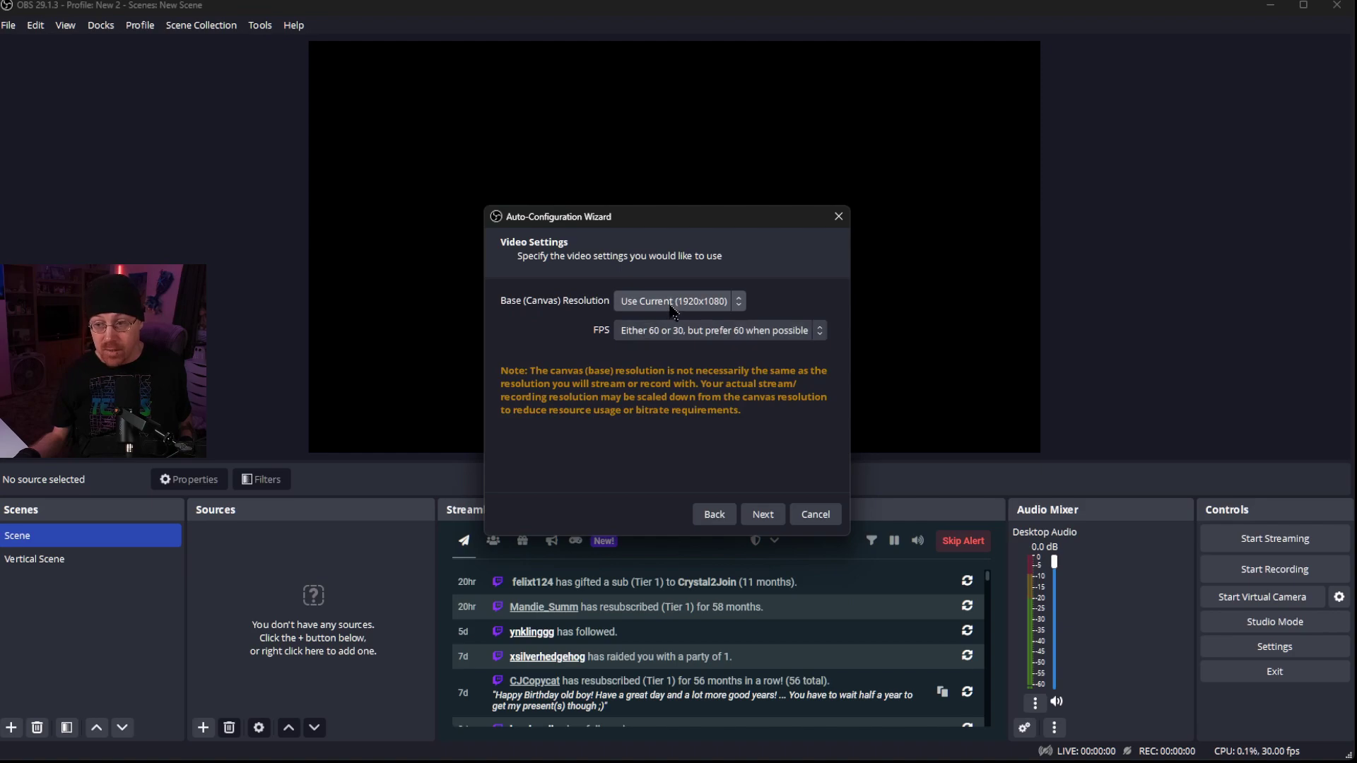
left_click(763, 515)
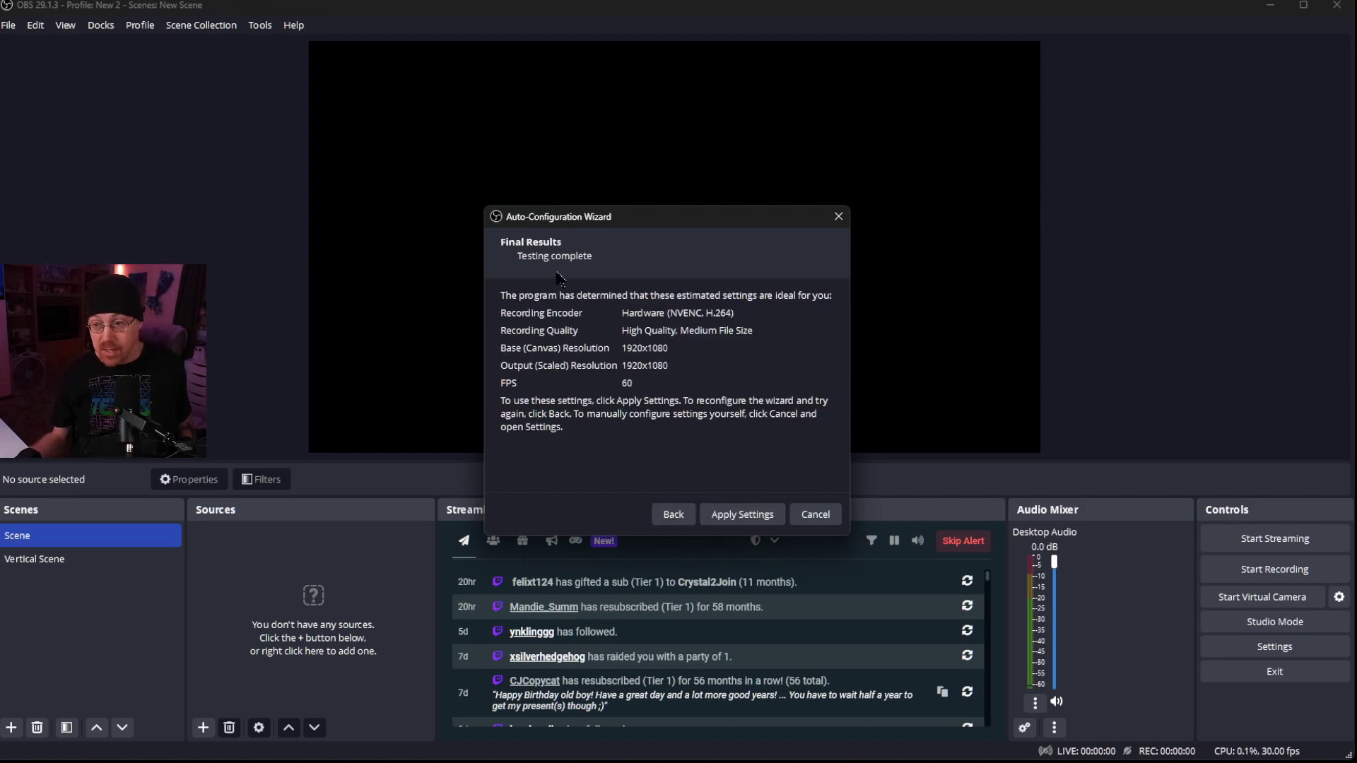
left_click(740, 521)
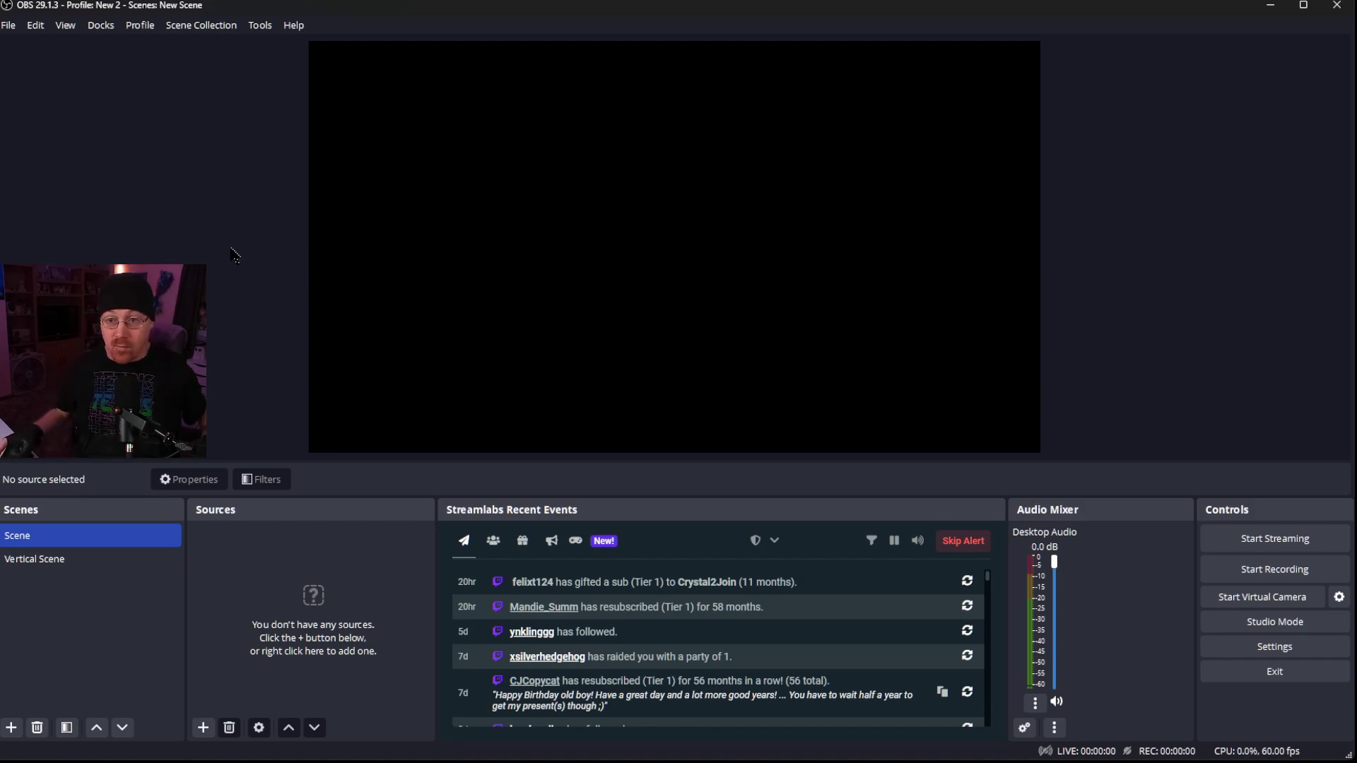
Switch to the CG Brand profile and load the CG Brand scene collection.
left_click(147, 24)
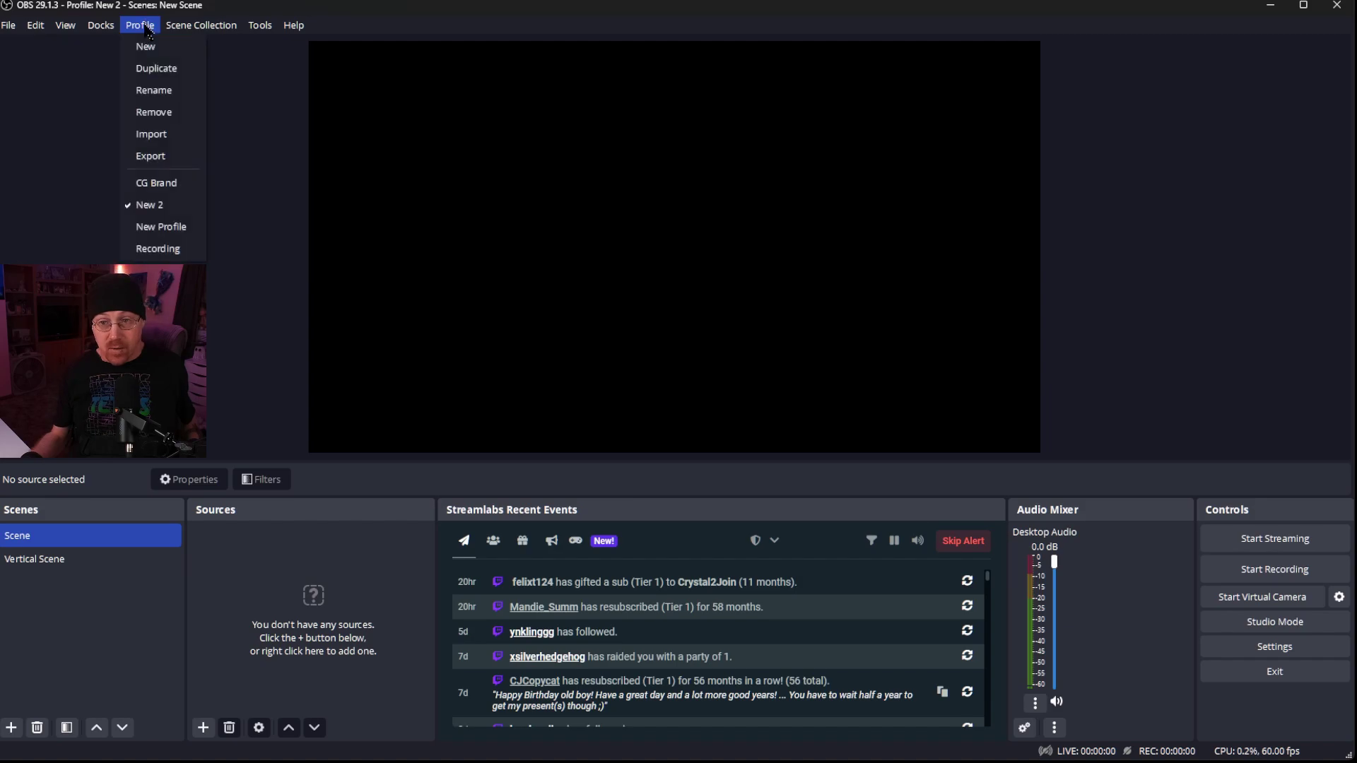
left_click(151, 183)
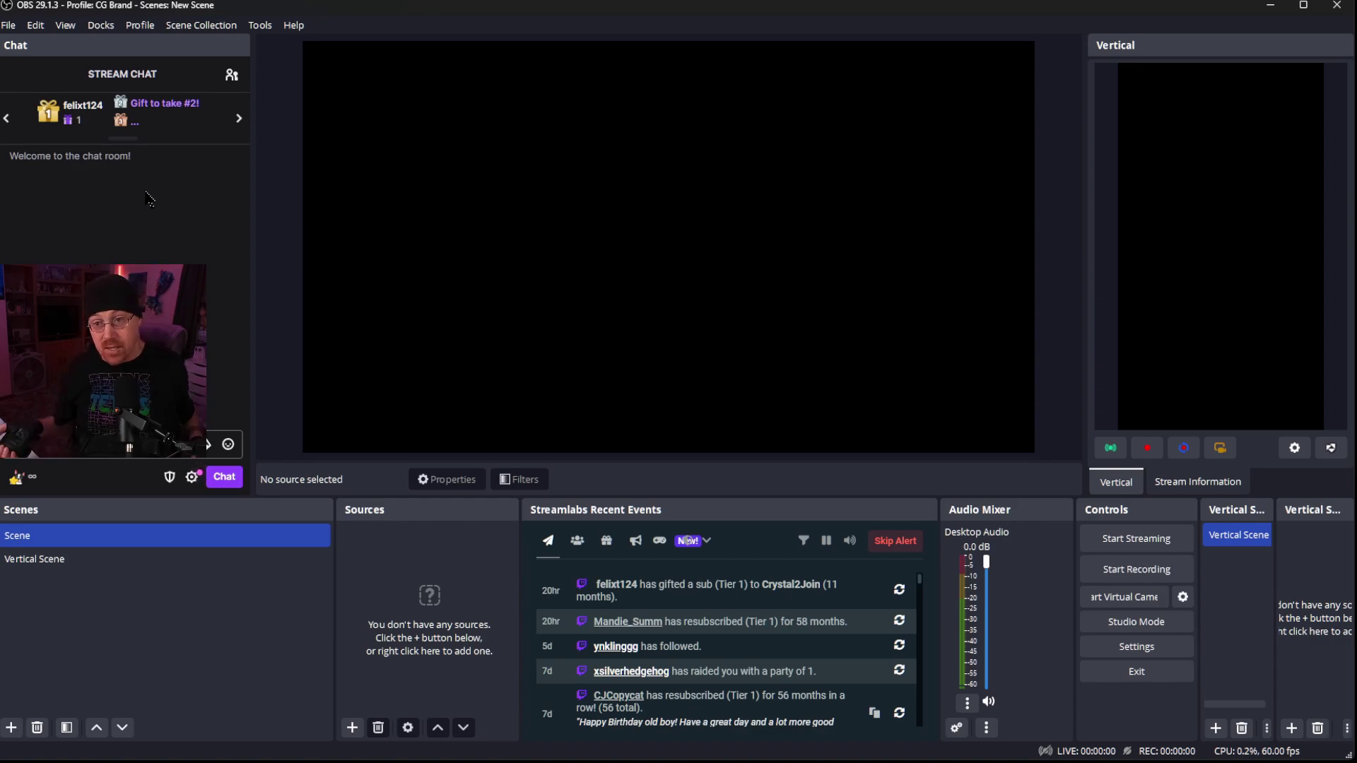
left_click(214, 31)
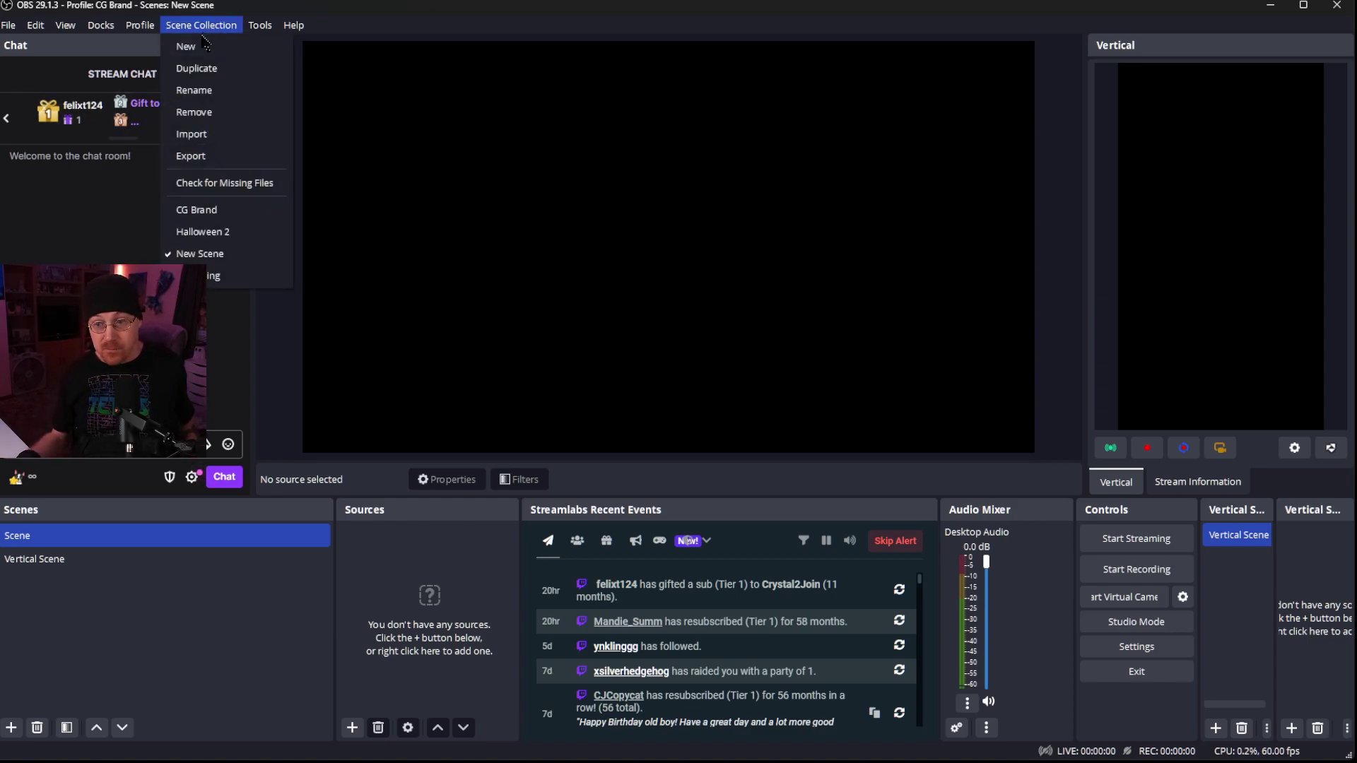
left_click(185, 211)
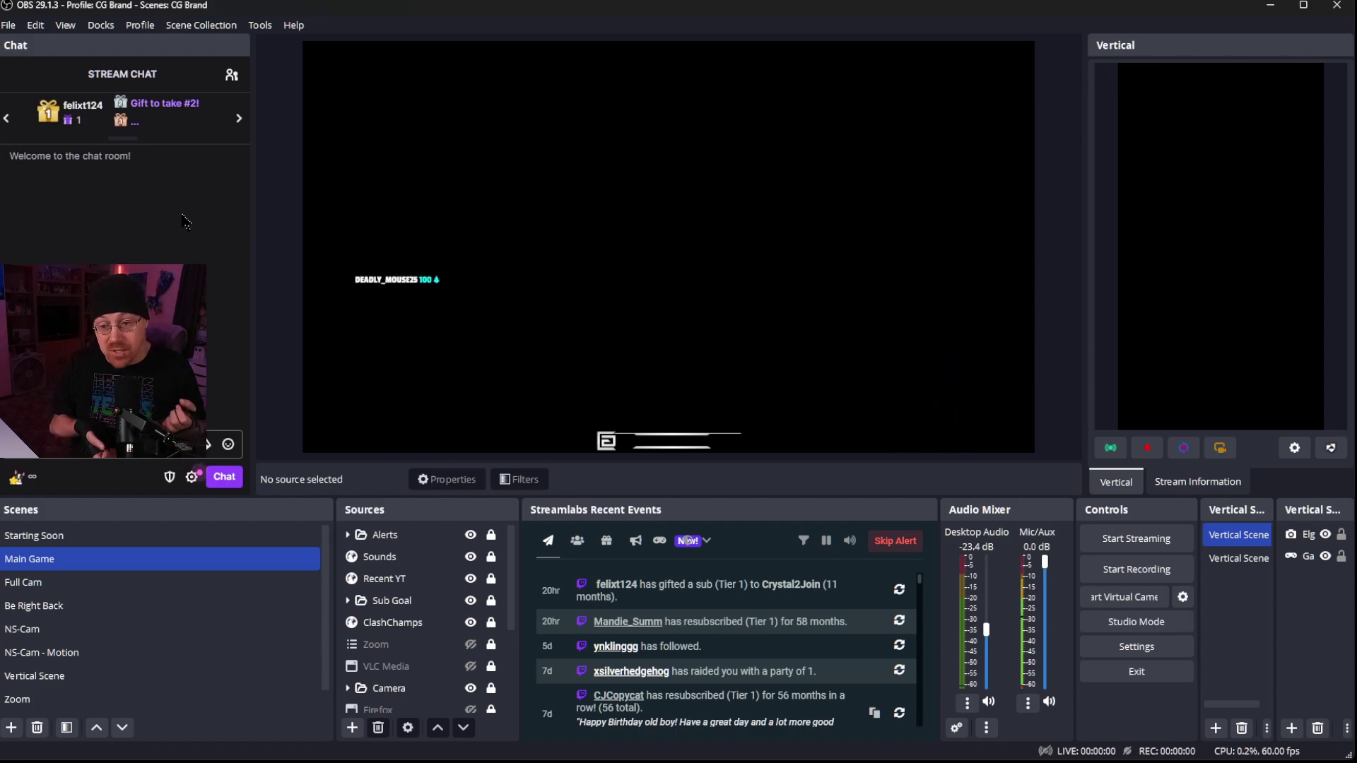
left_click(518, 16)
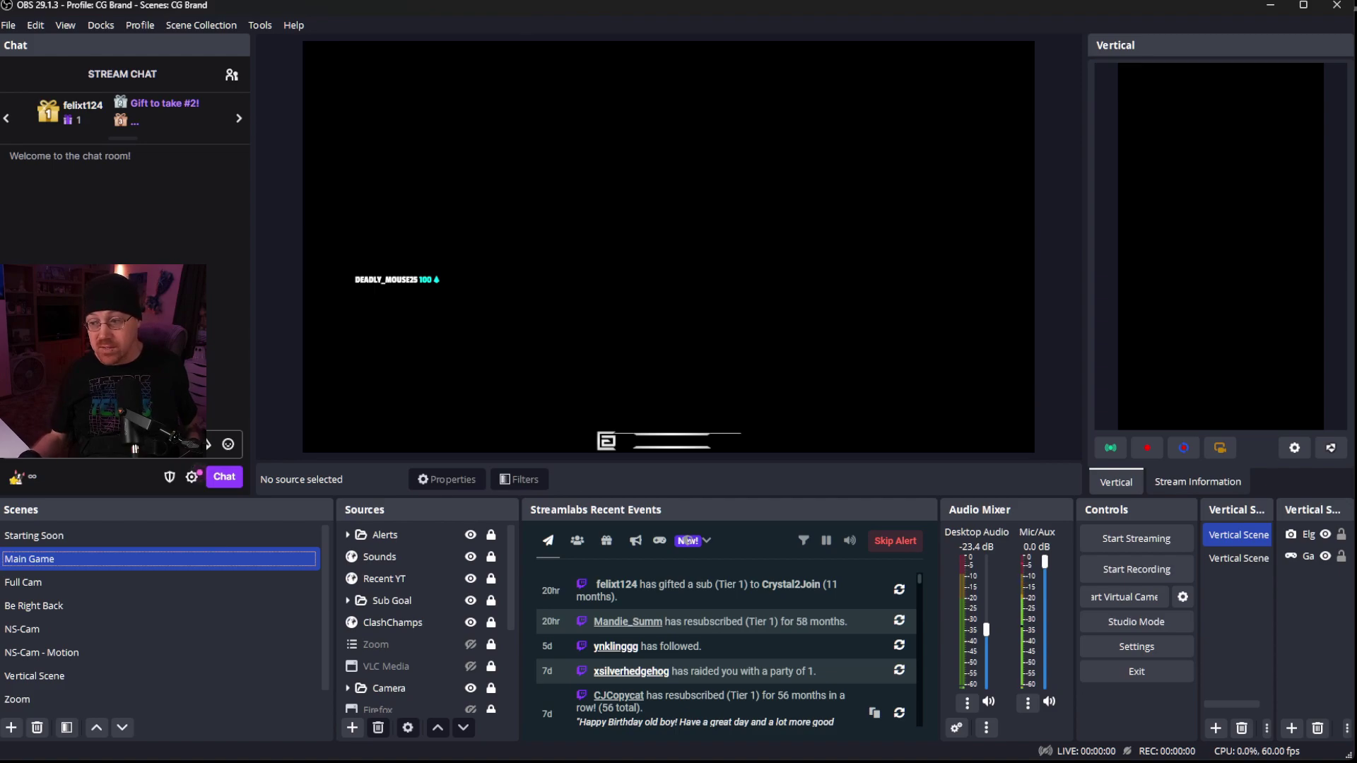
Review the CG Brand profile's stream, output, audio and video settings, then close them without changes.
left_click(1109, 640)
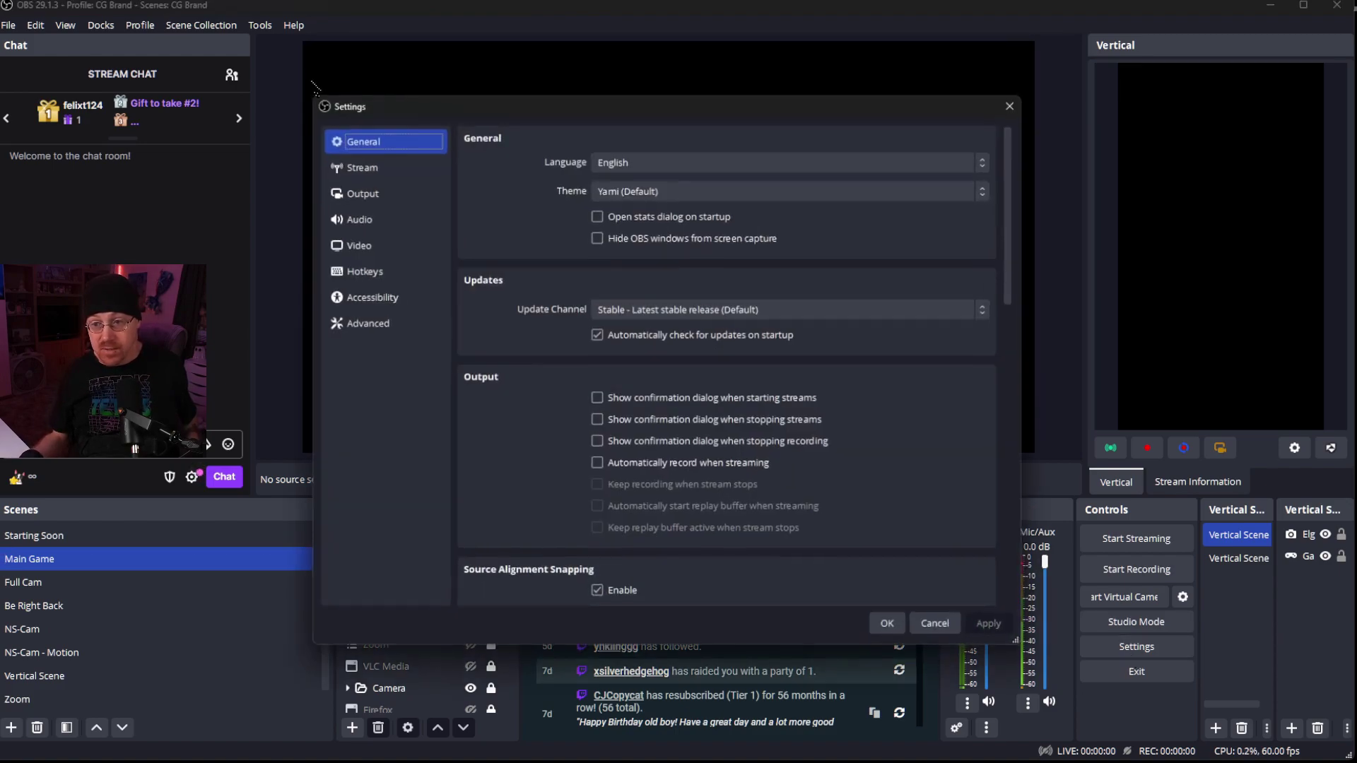
left_click(349, 167)
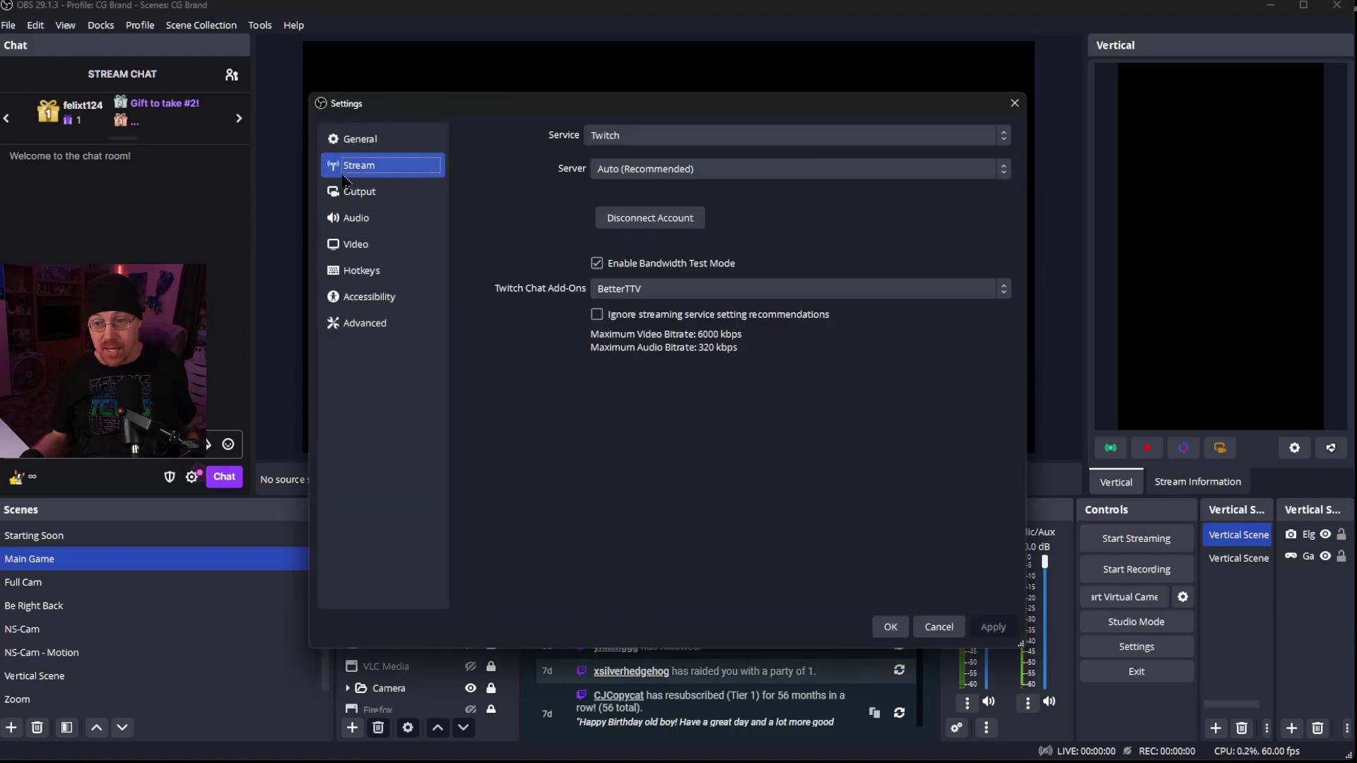
left_click(382, 195)
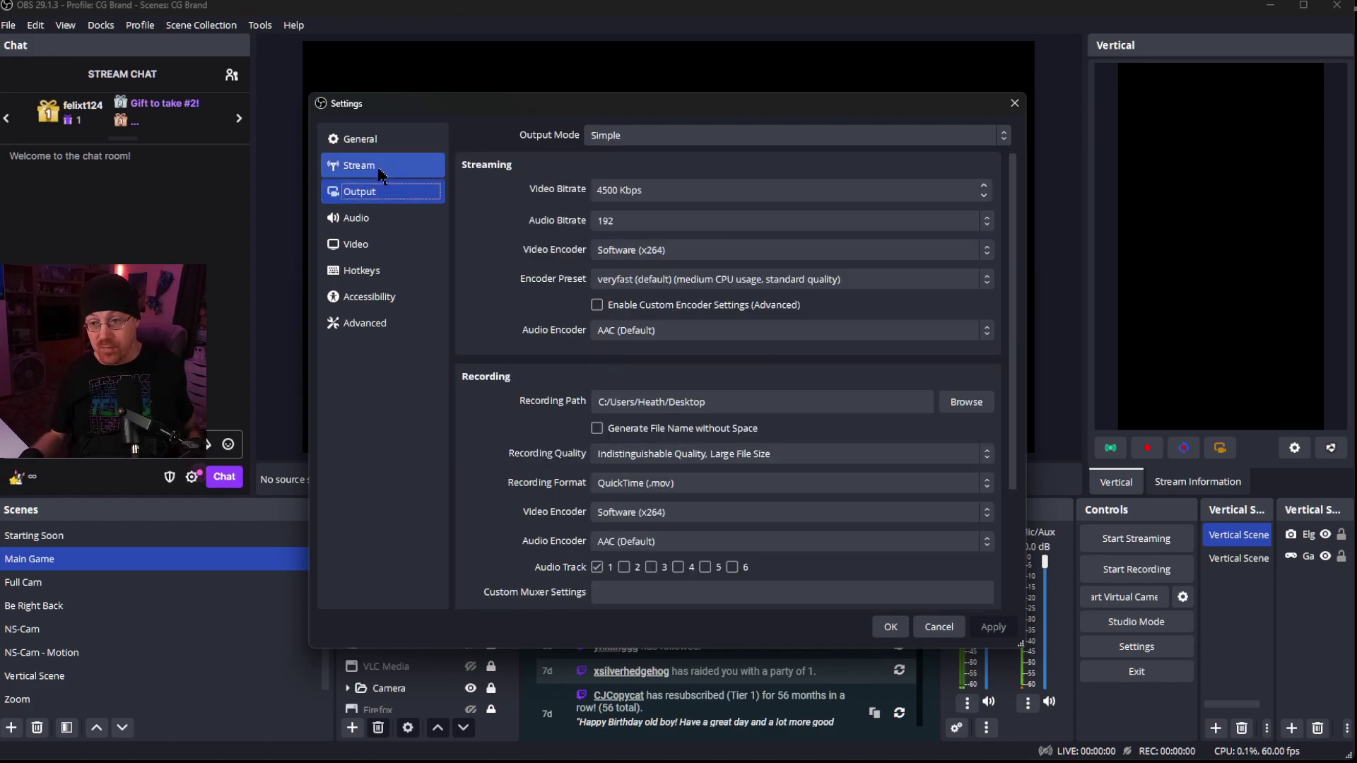
left_click(363, 222)
left_click(367, 258)
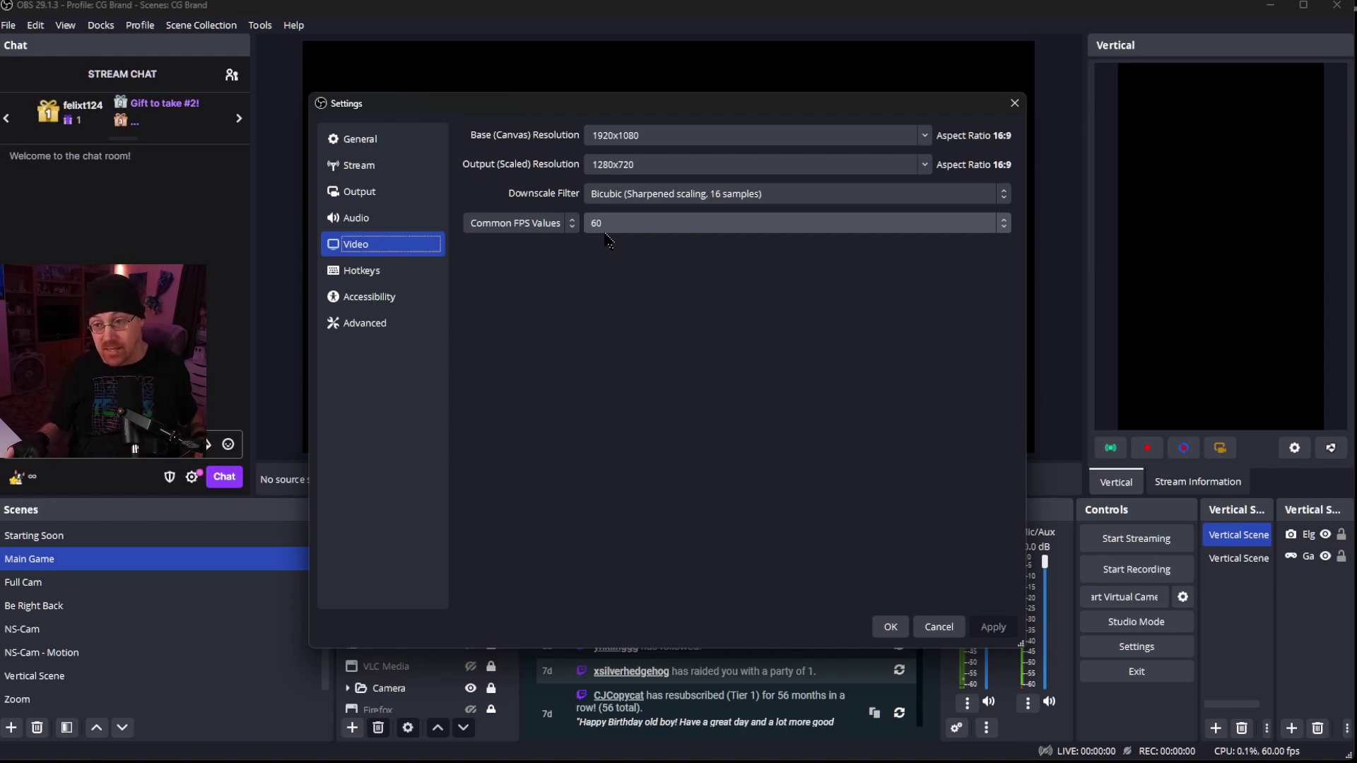
left_click(924, 627)
Load the Halloween 2 scene collection and review the profile's audio, output, stream and video settings without changing them.
left_click(201, 25)
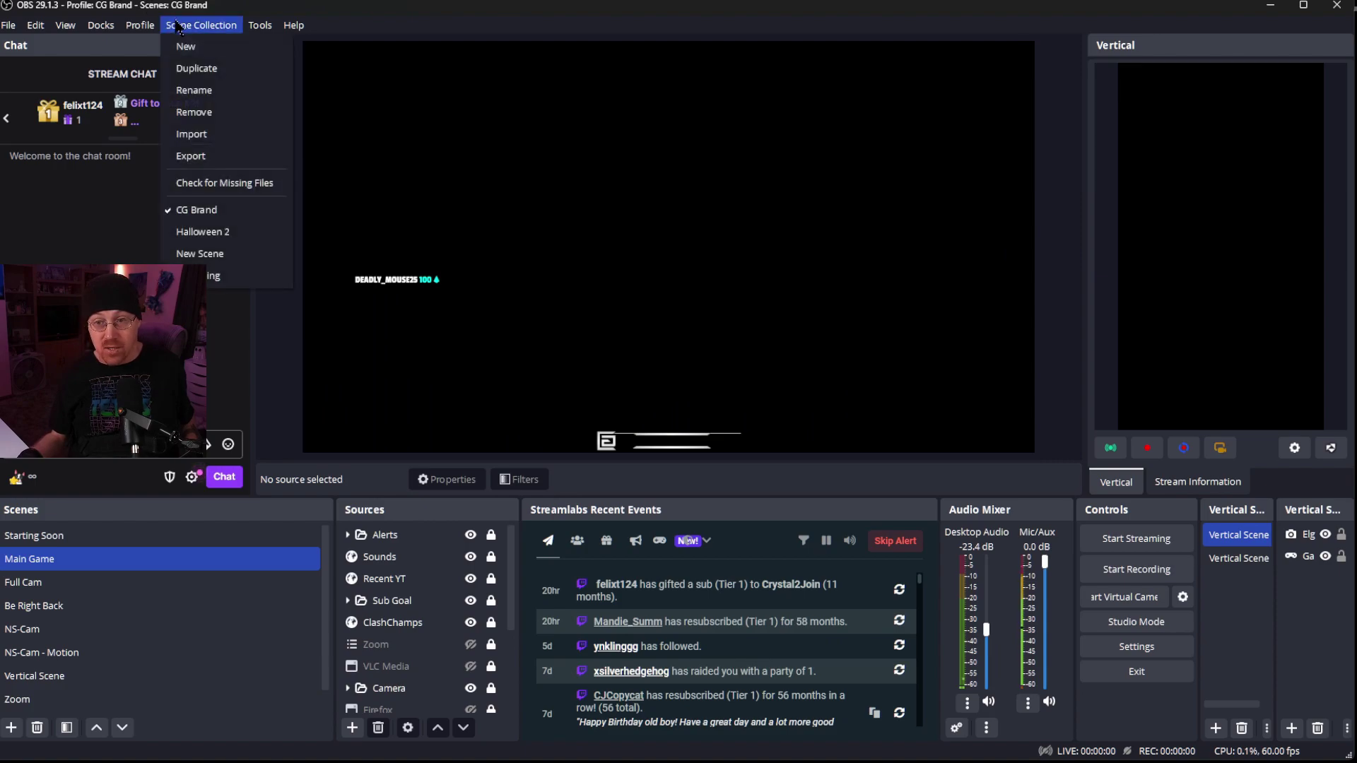
left_click(202, 234)
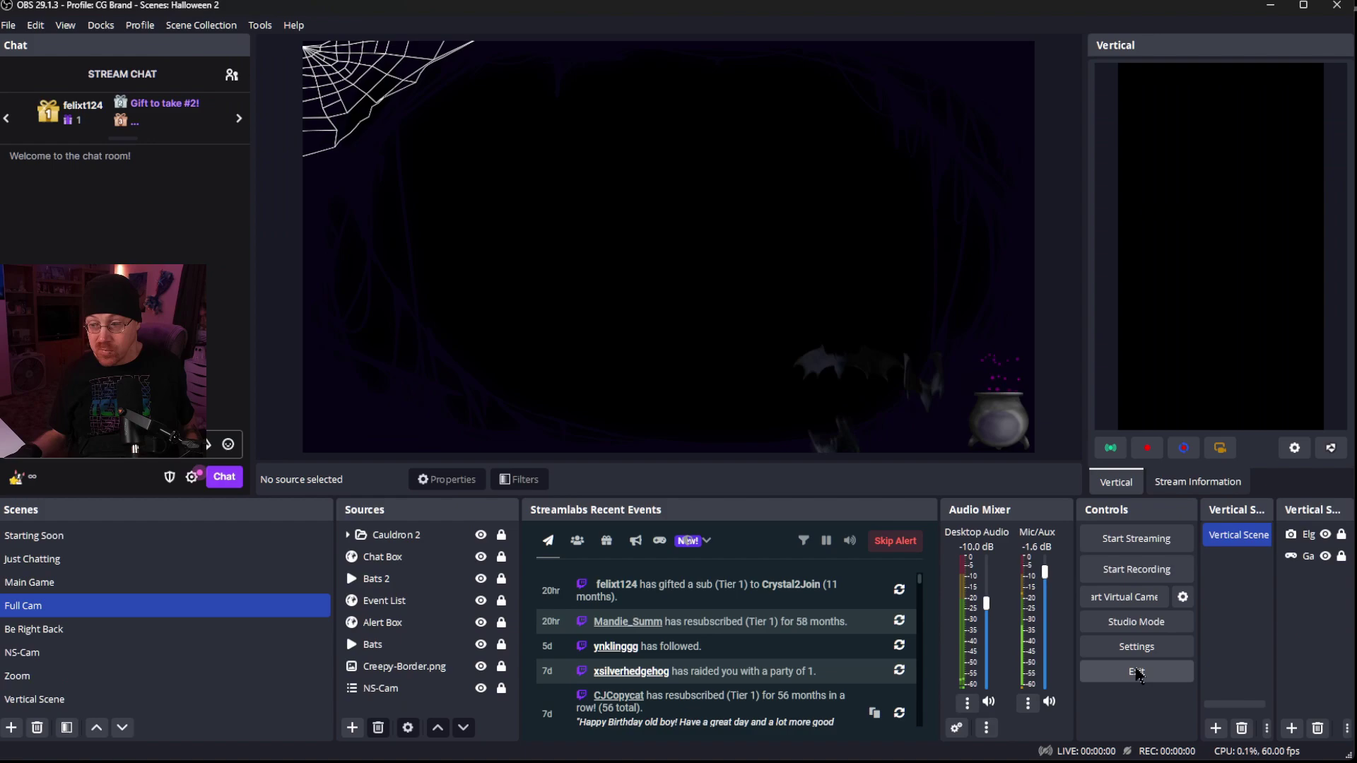
left_click(1135, 646)
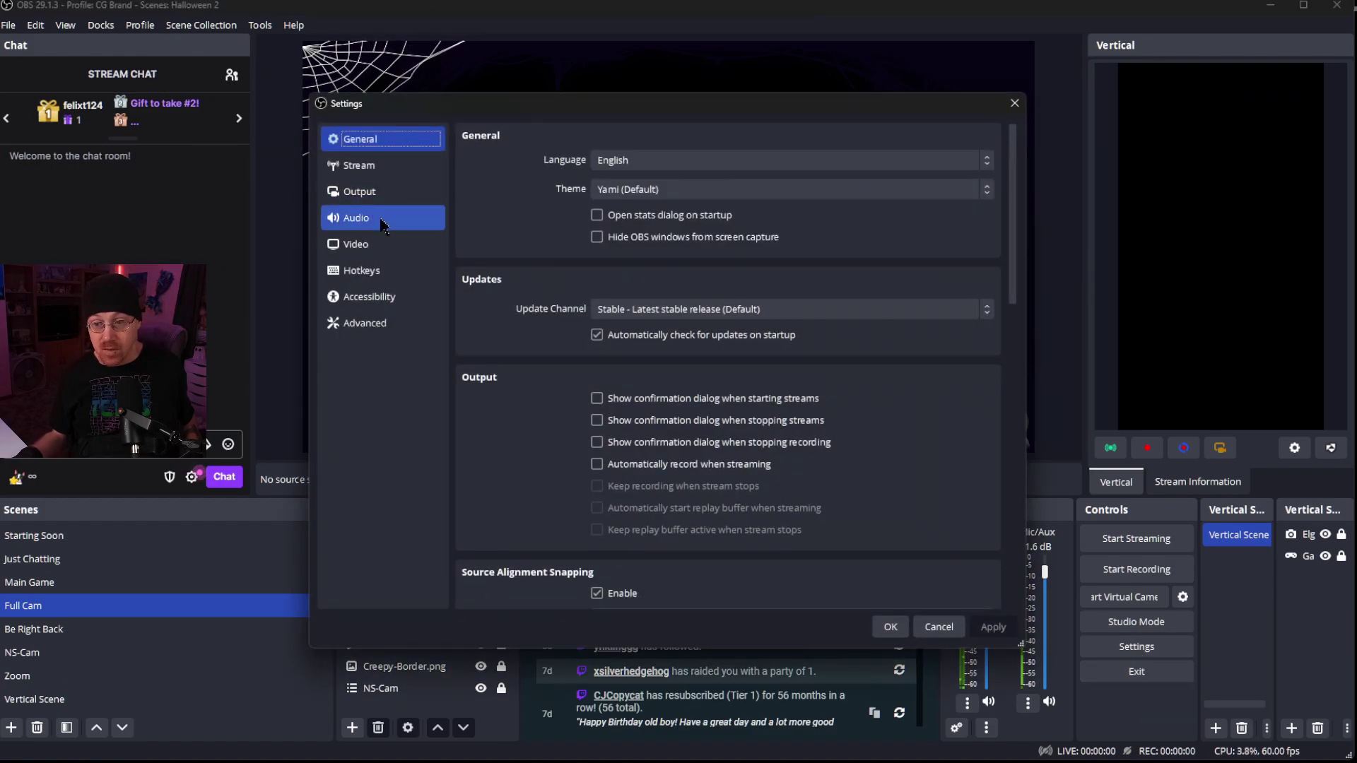
left_click(381, 223)
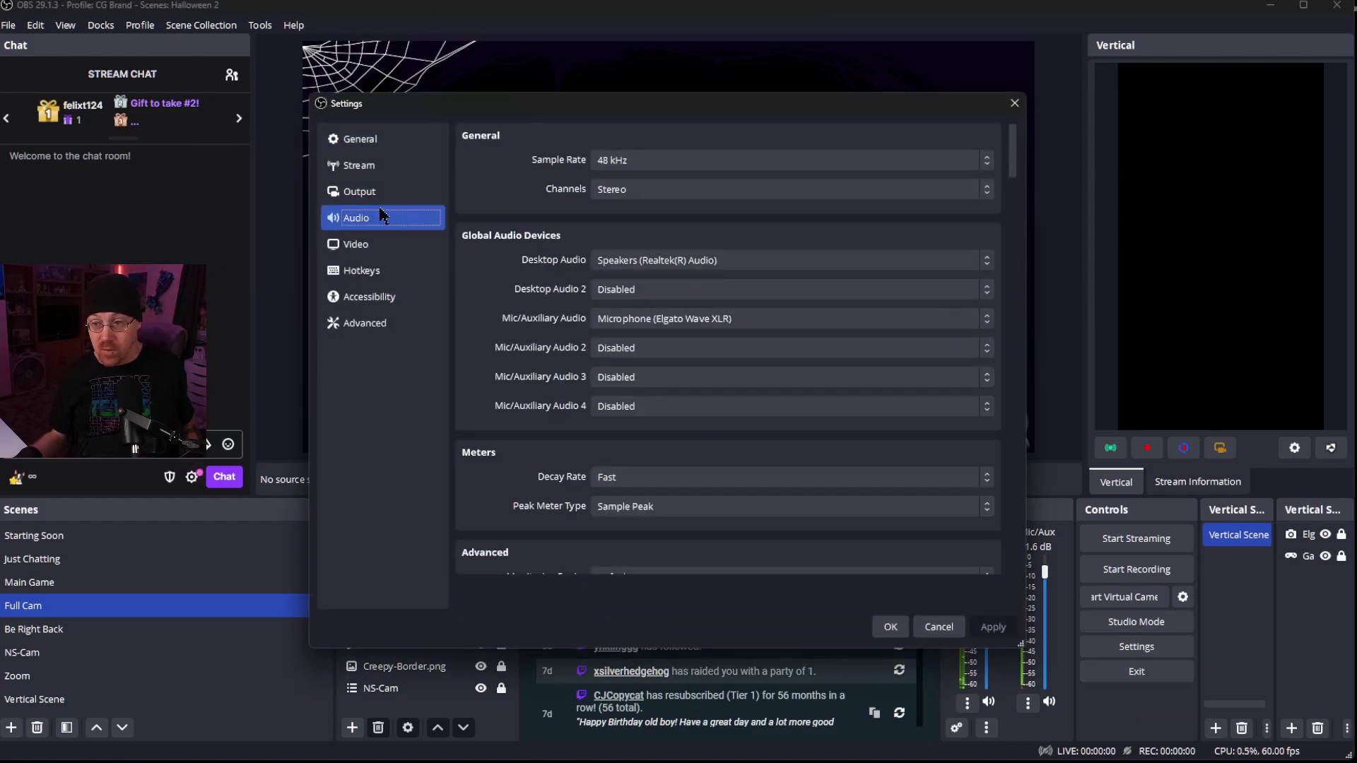
left_click(373, 197)
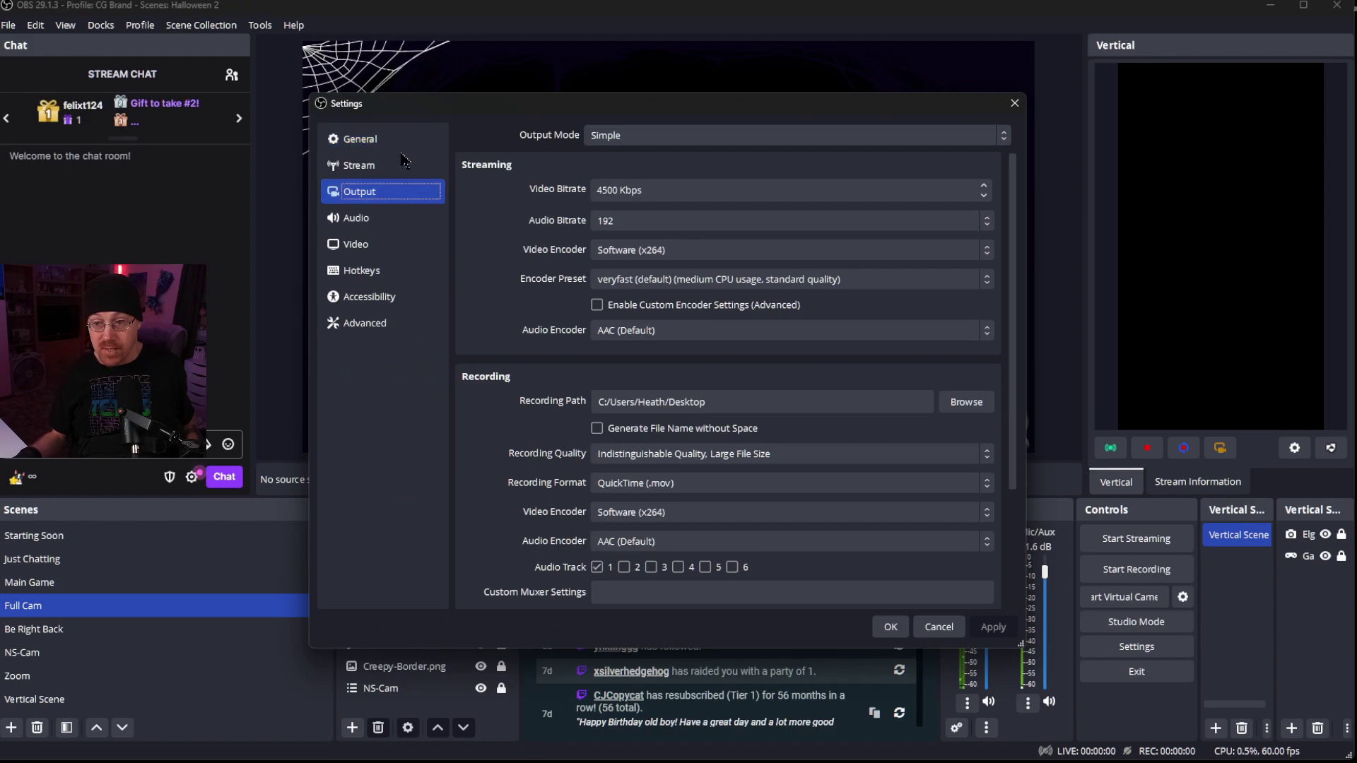
left_click(397, 165)
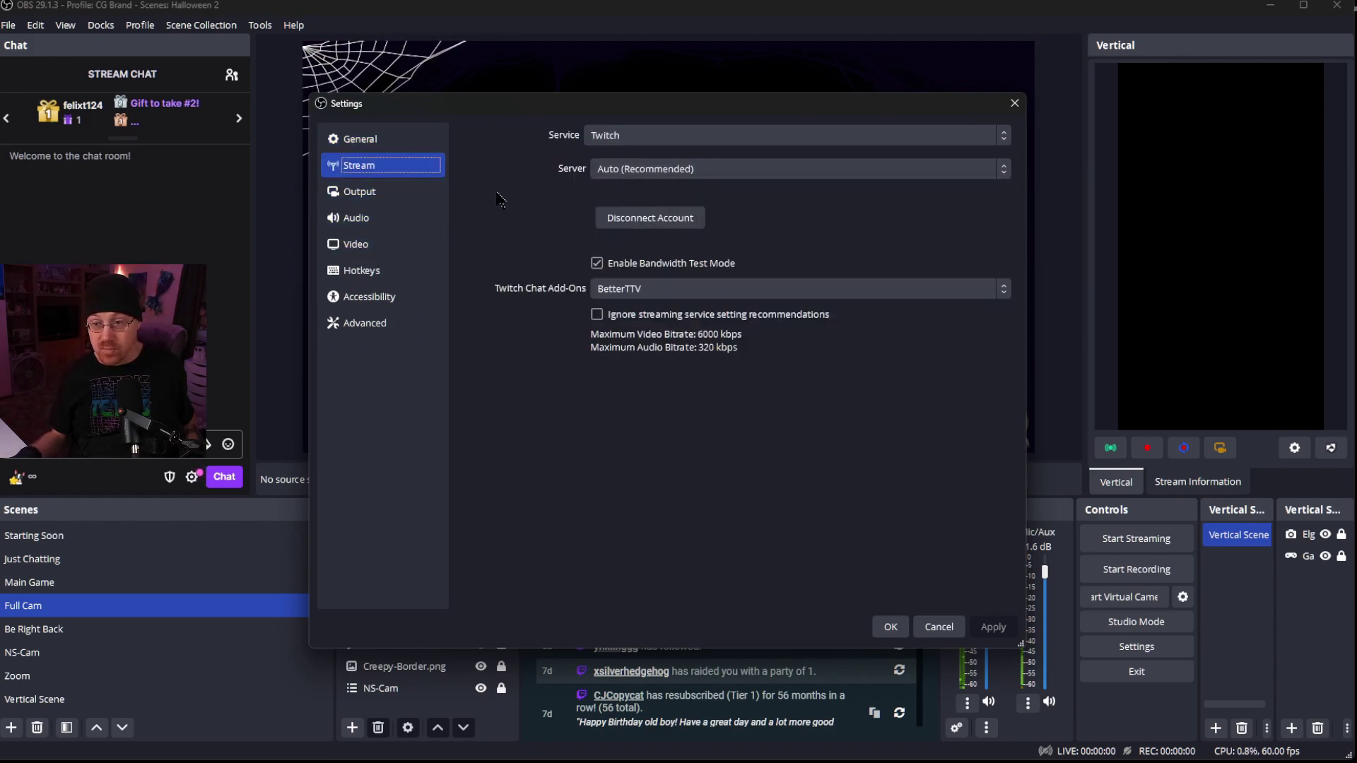
left_click(369, 245)
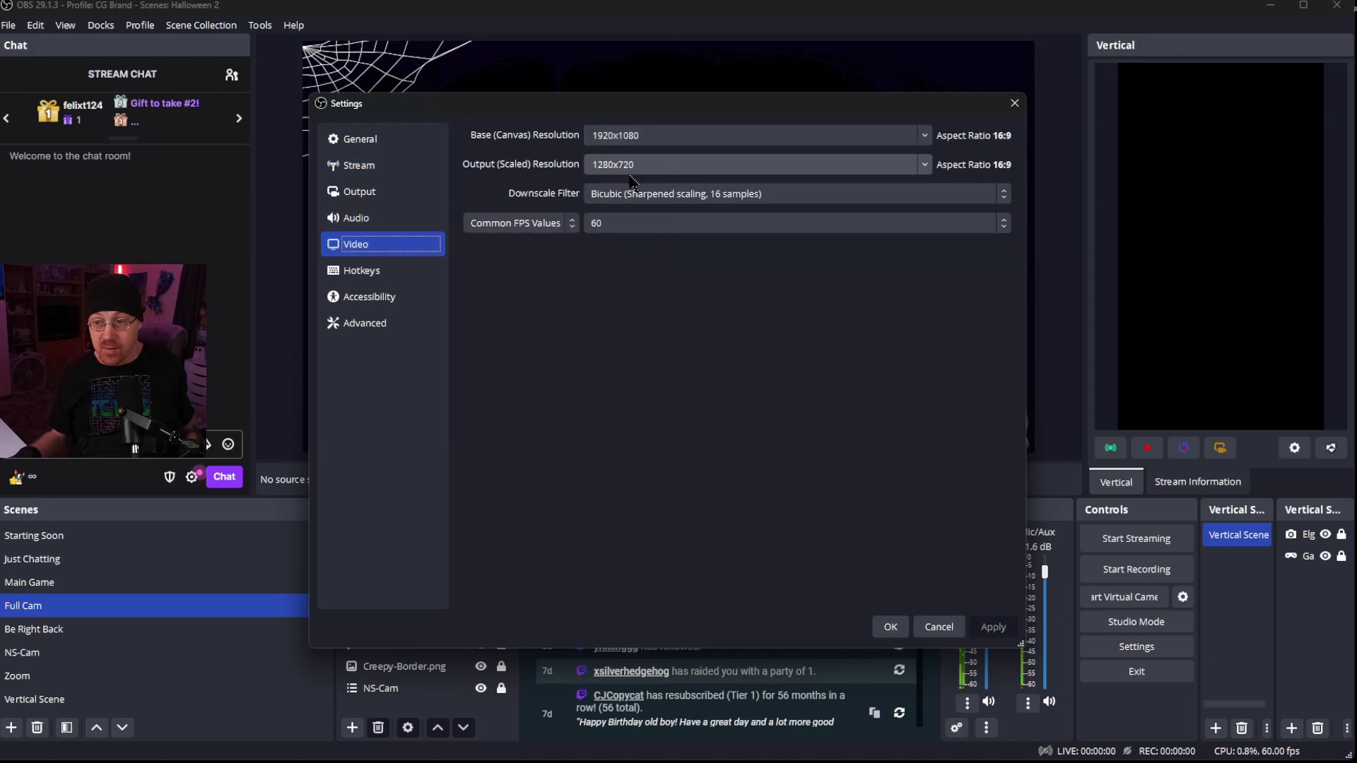
left_click(934, 625)
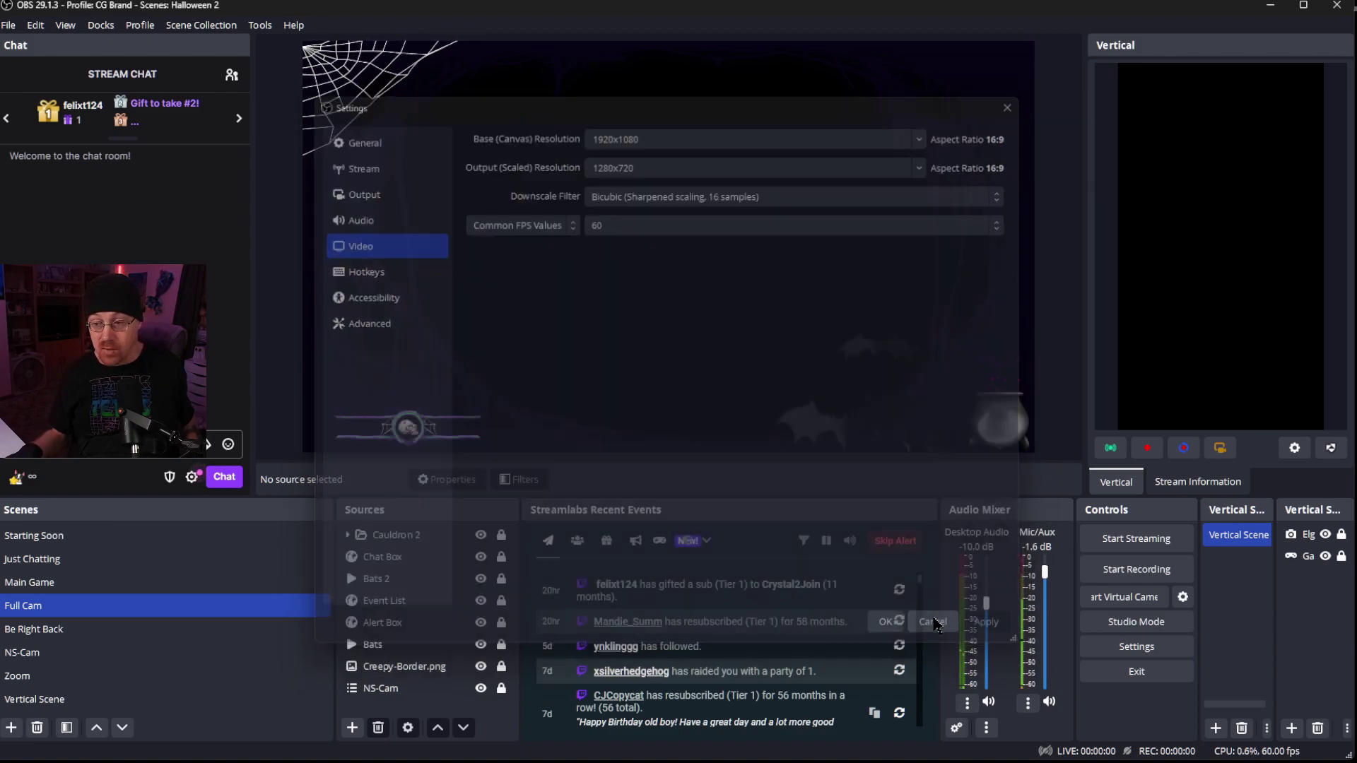
Switch to the Recording profile and review its video, output and stream settings without changing them.
left_click(130, 27)
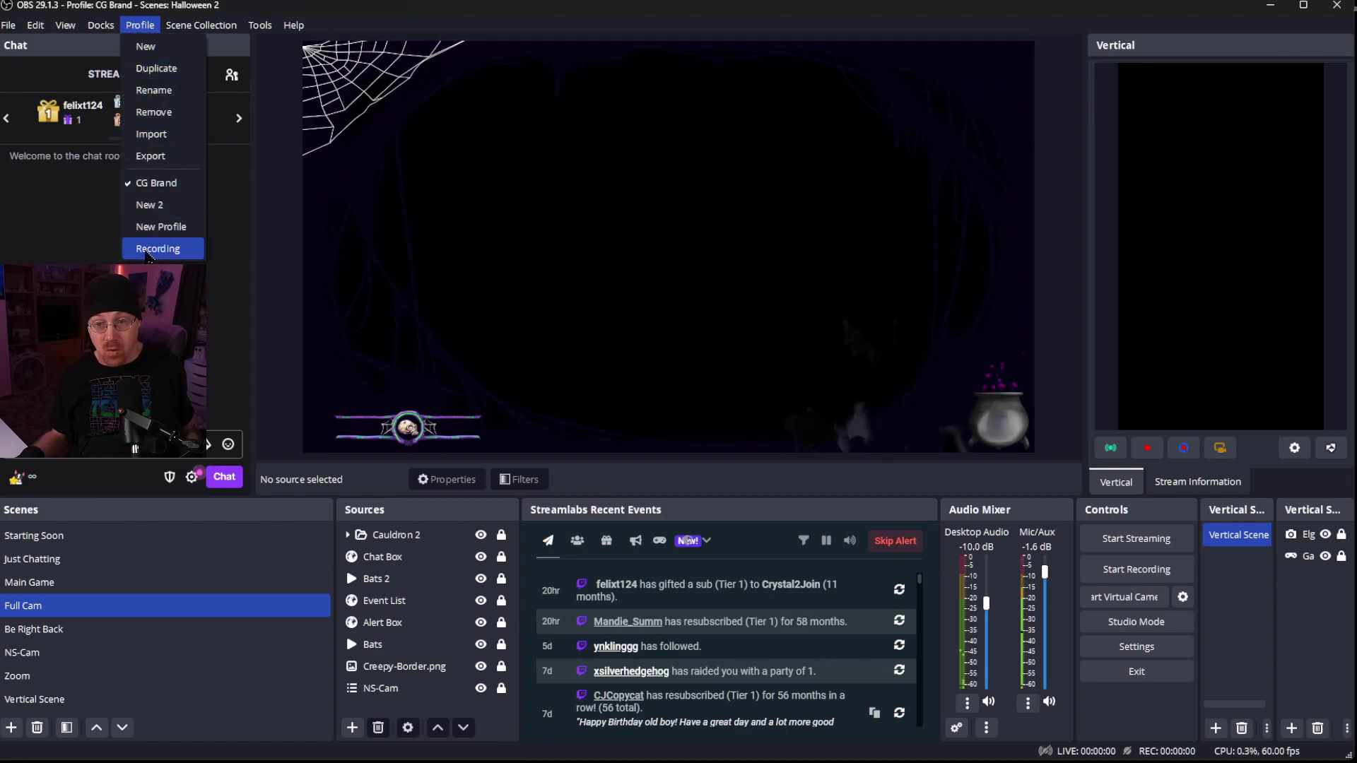
left_click(141, 248)
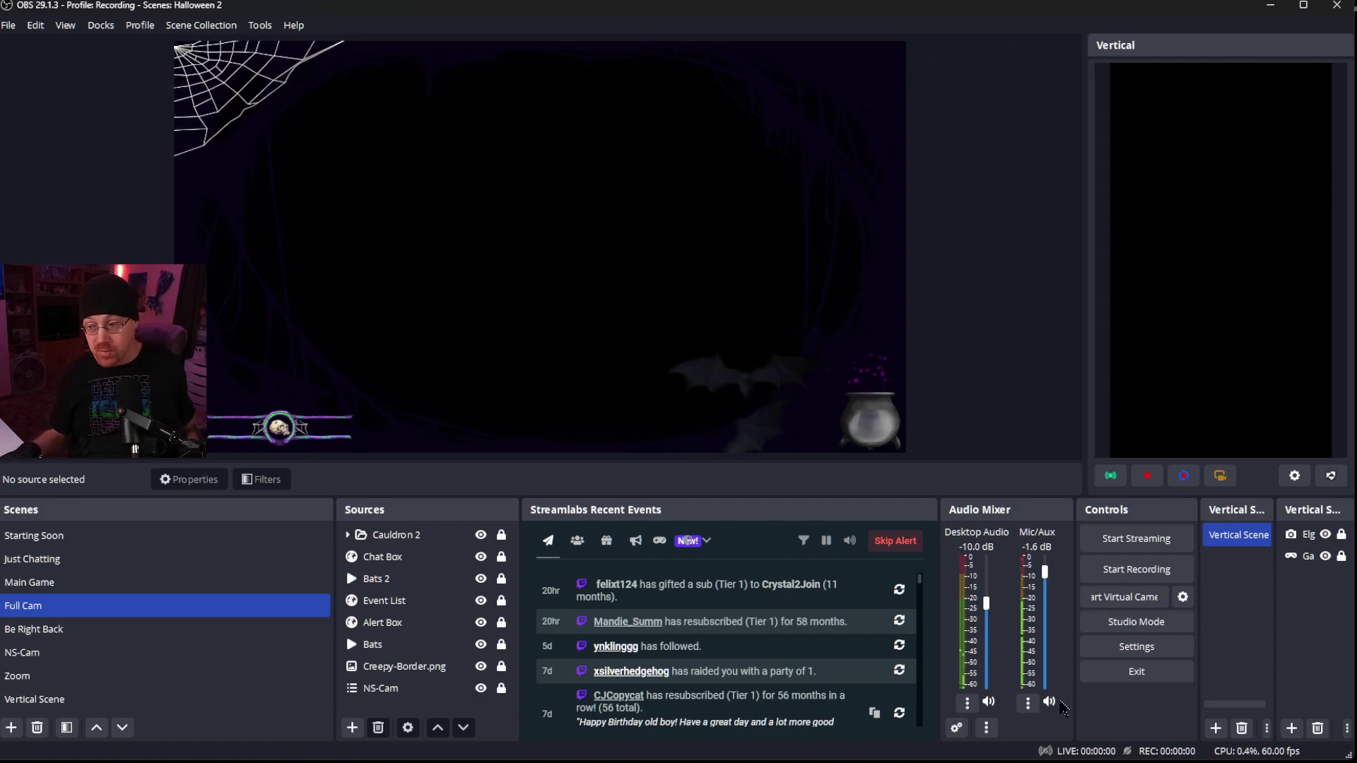
left_click(1113, 651)
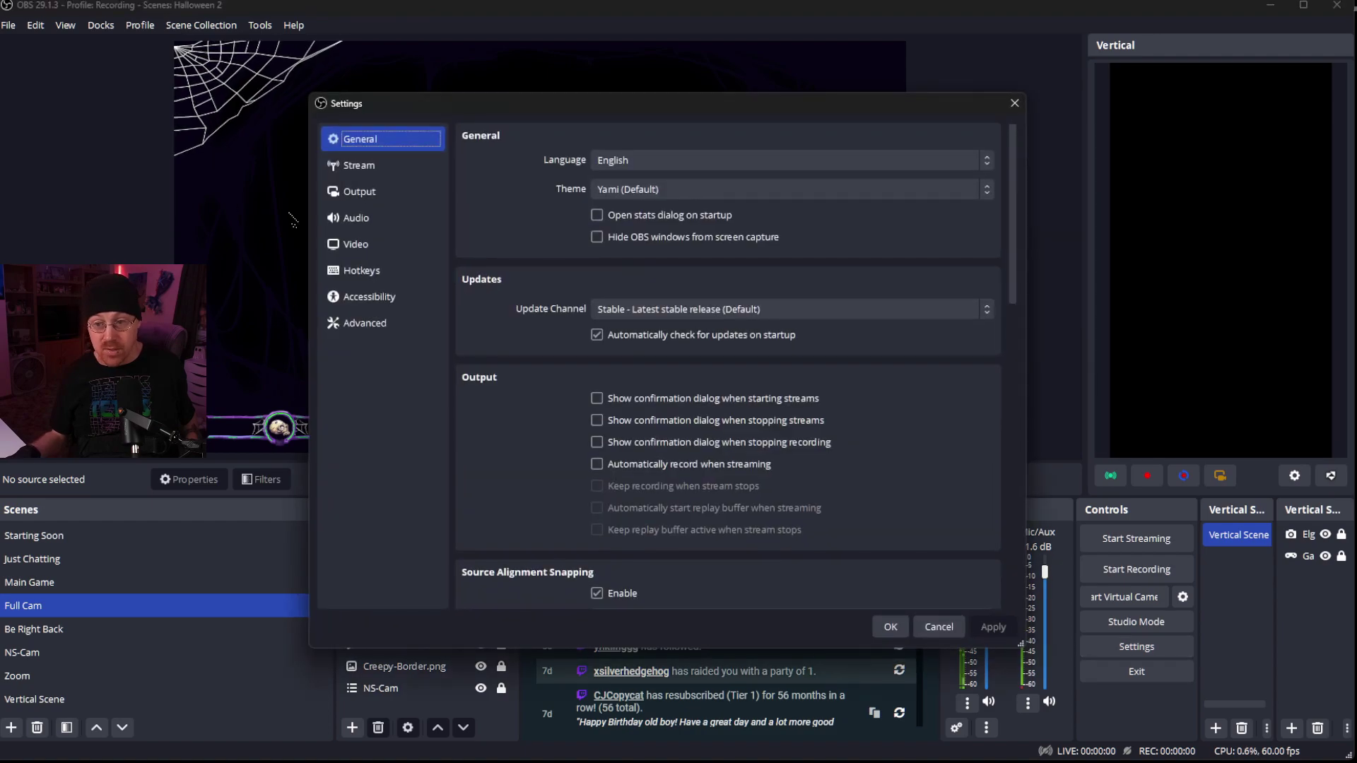
left_click(353, 248)
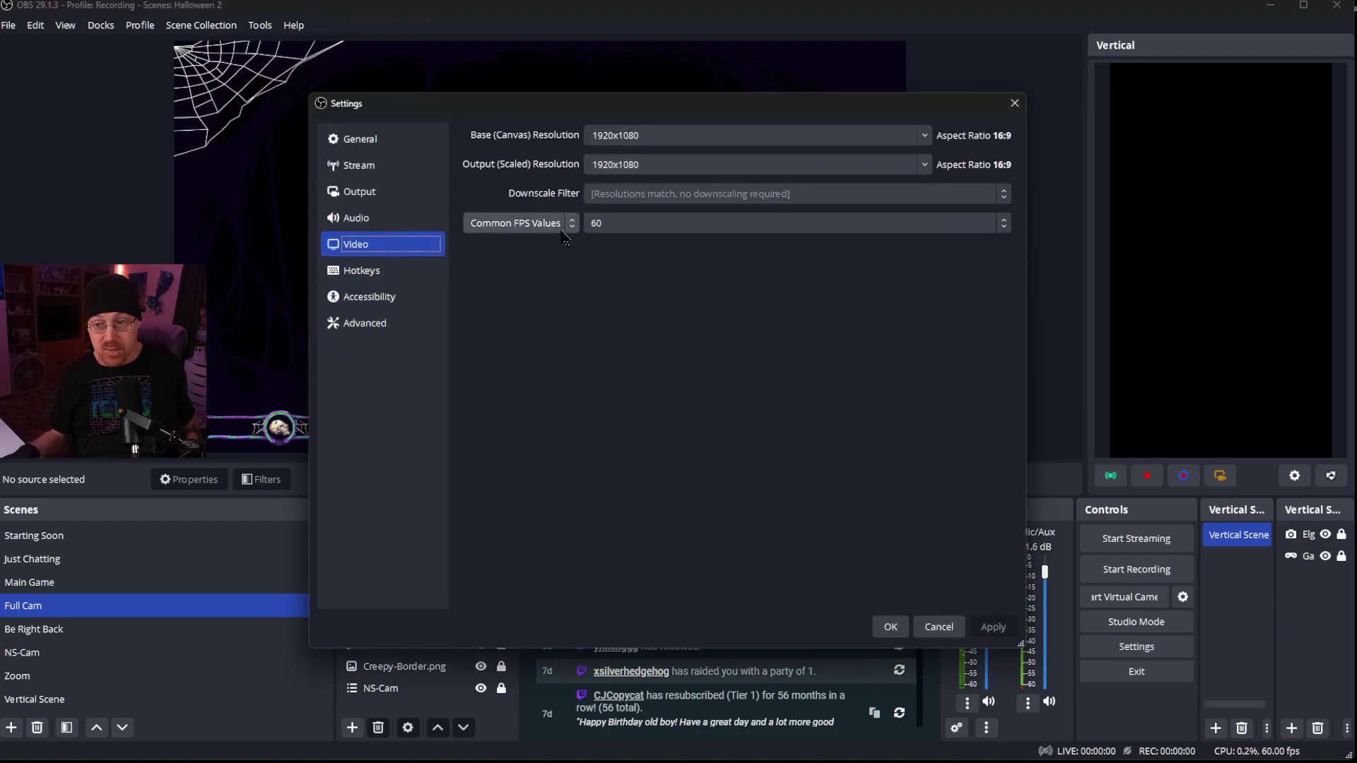
left_click(357, 193)
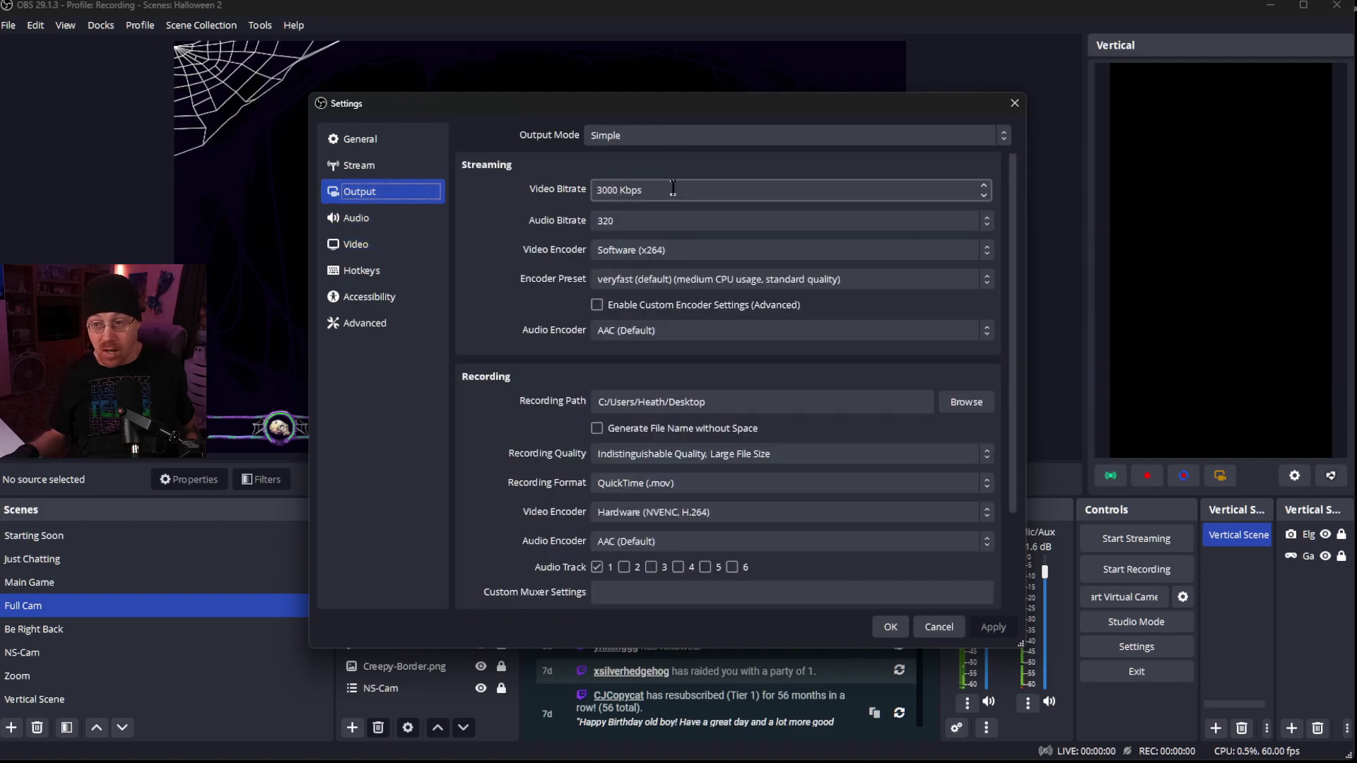
left_click(350, 168)
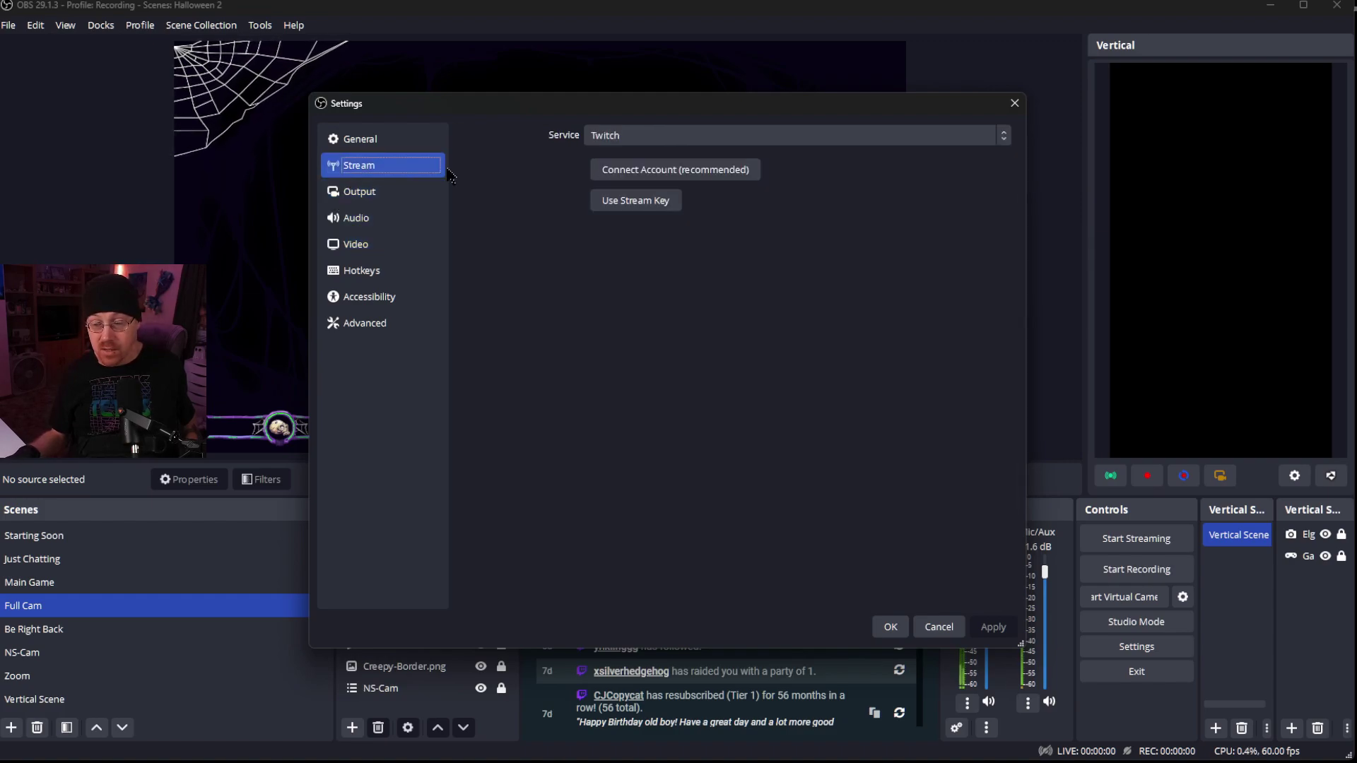
left_click(939, 626)
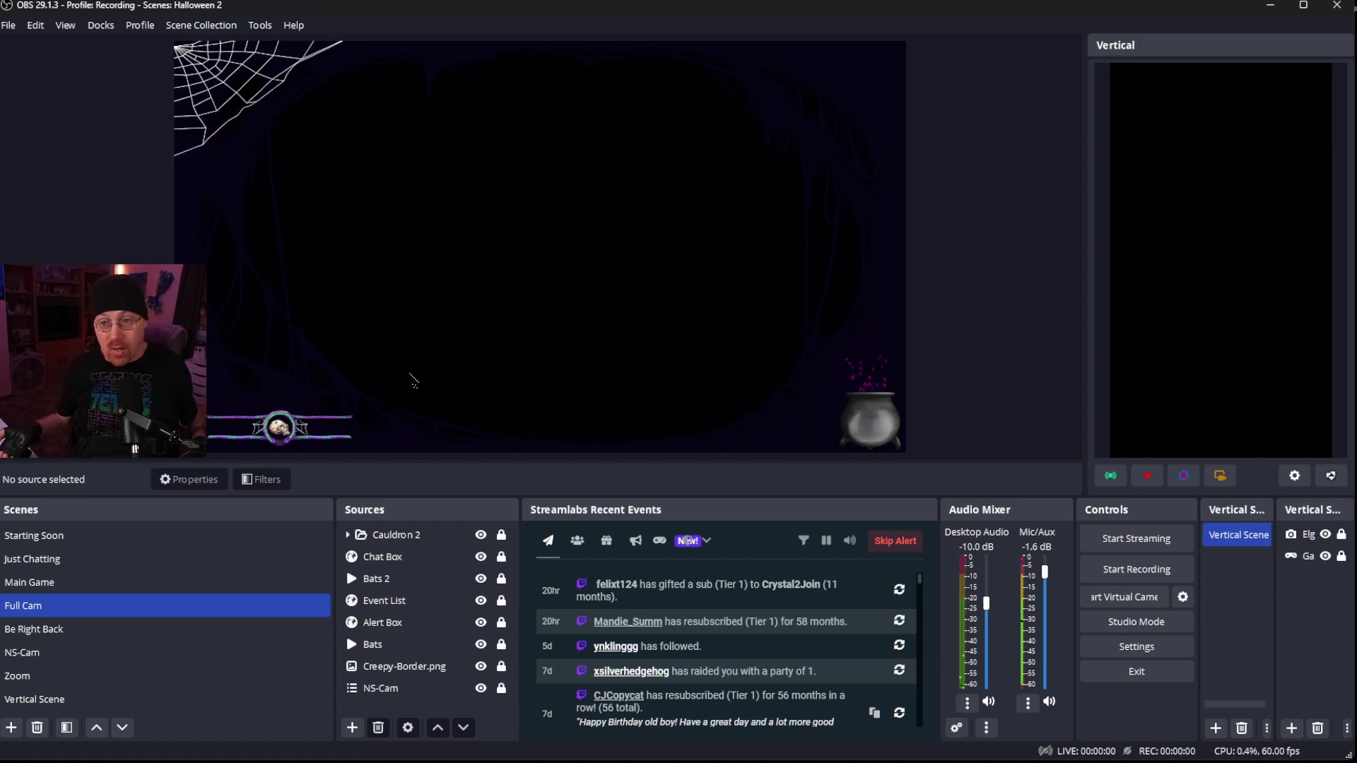
Switch to the New Profile profile and create a new scene collection named Scene 2.
left_click(140, 25)
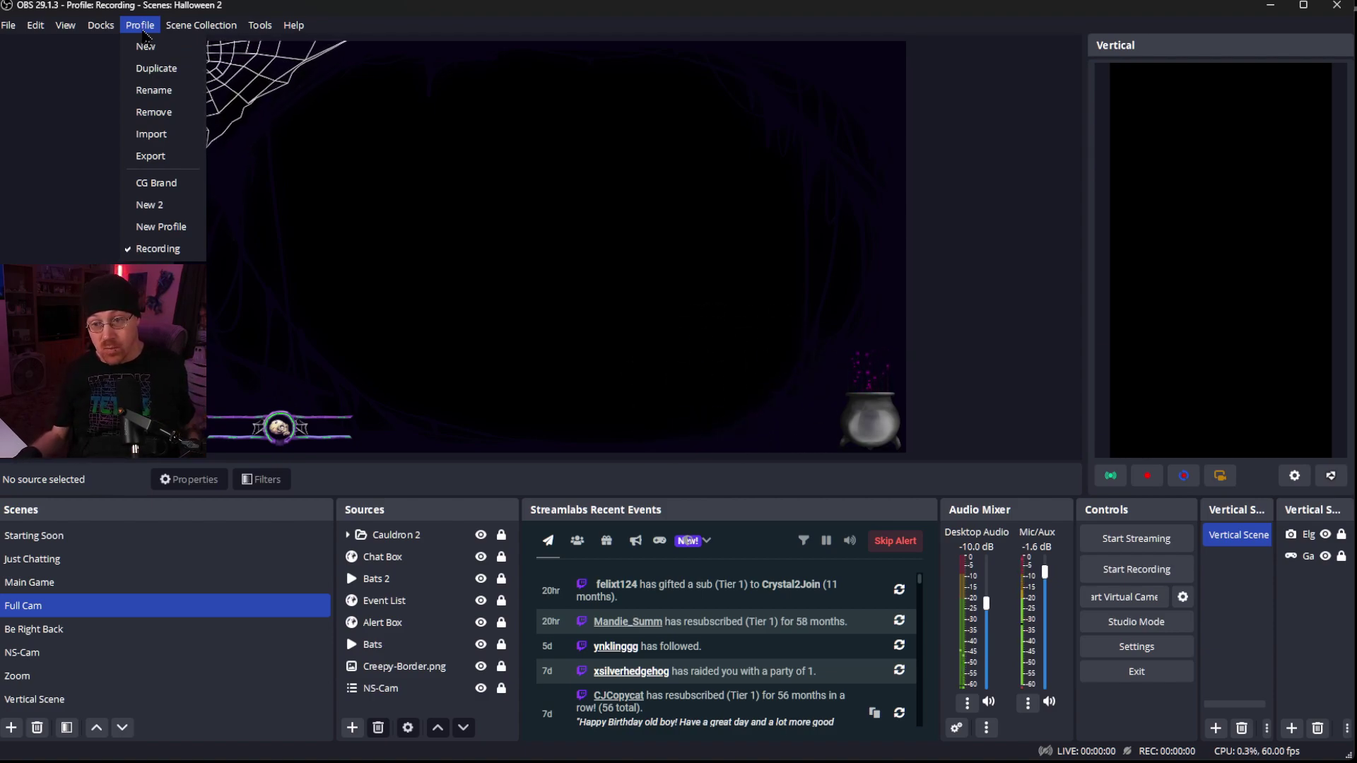
left_click(192, 226)
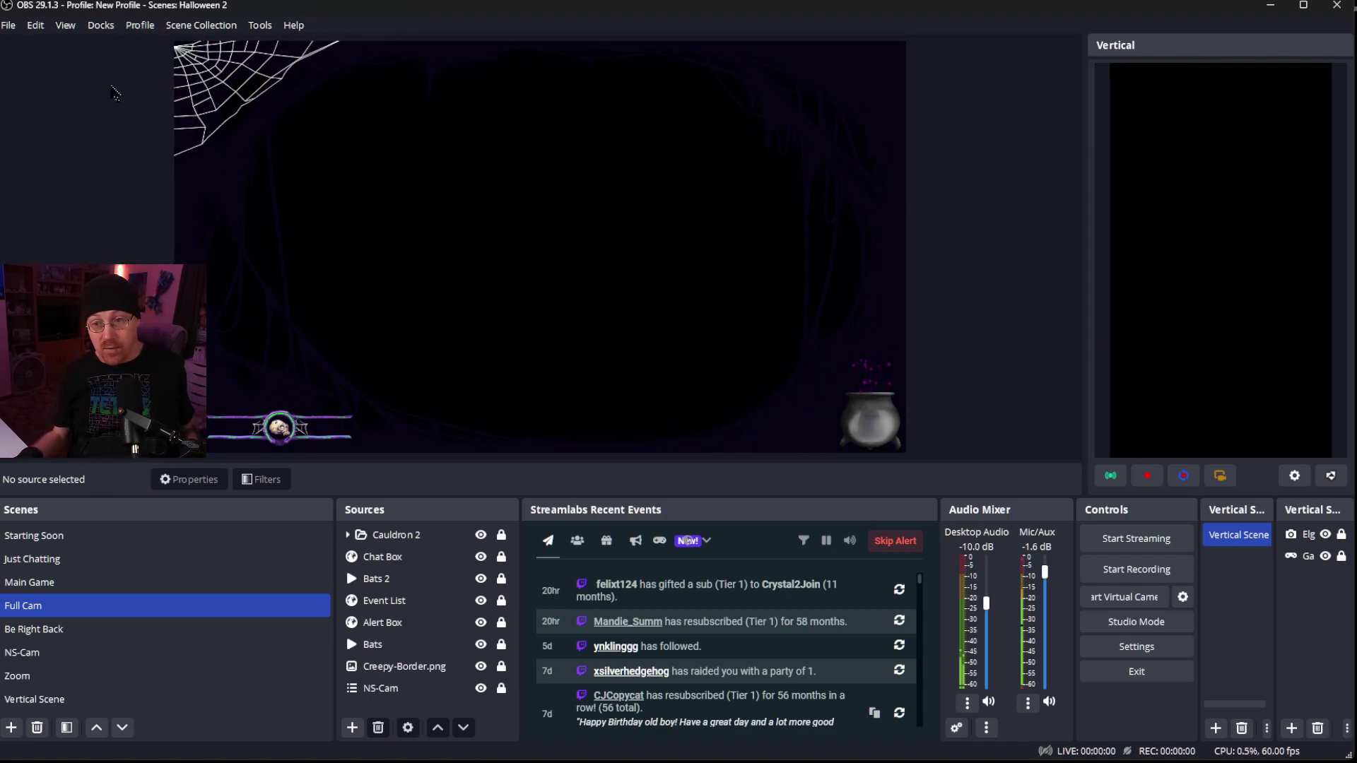
left_click(201, 25)
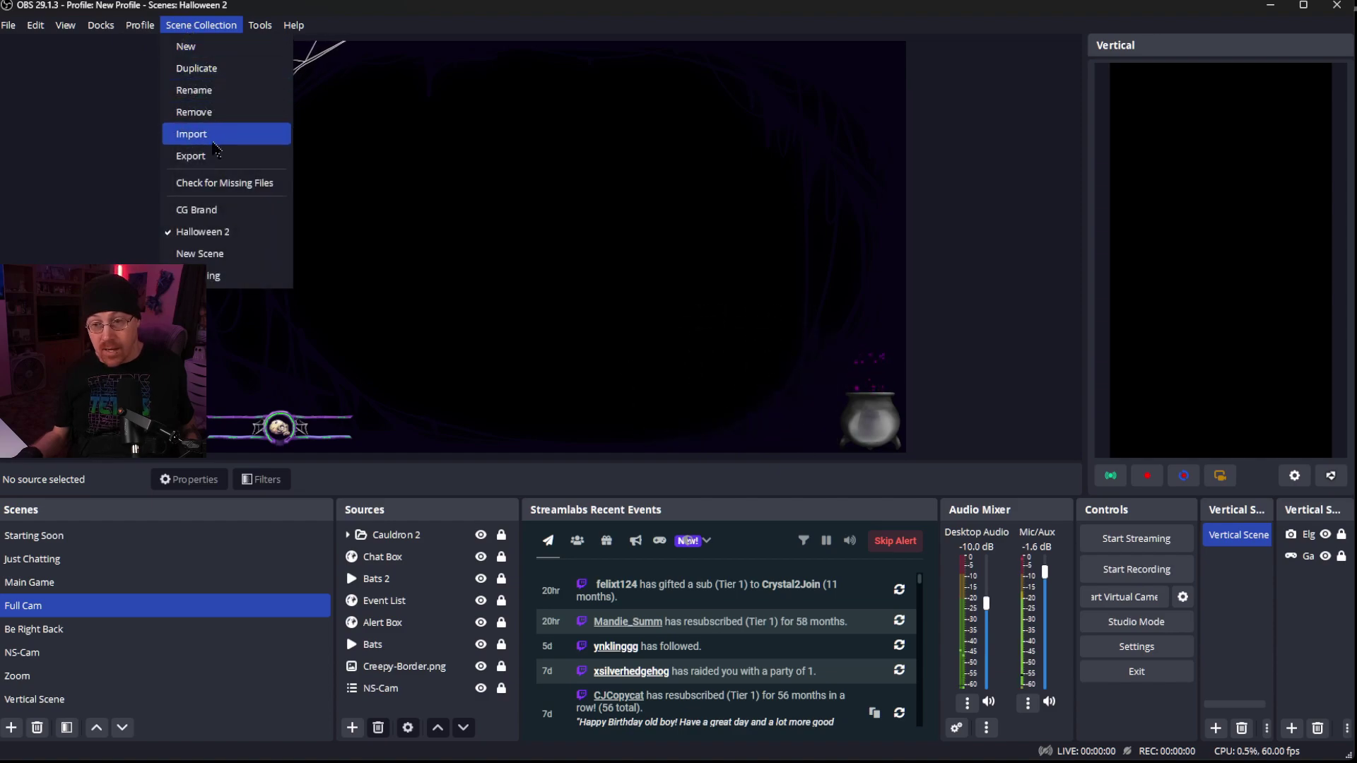
left_click(188, 47)
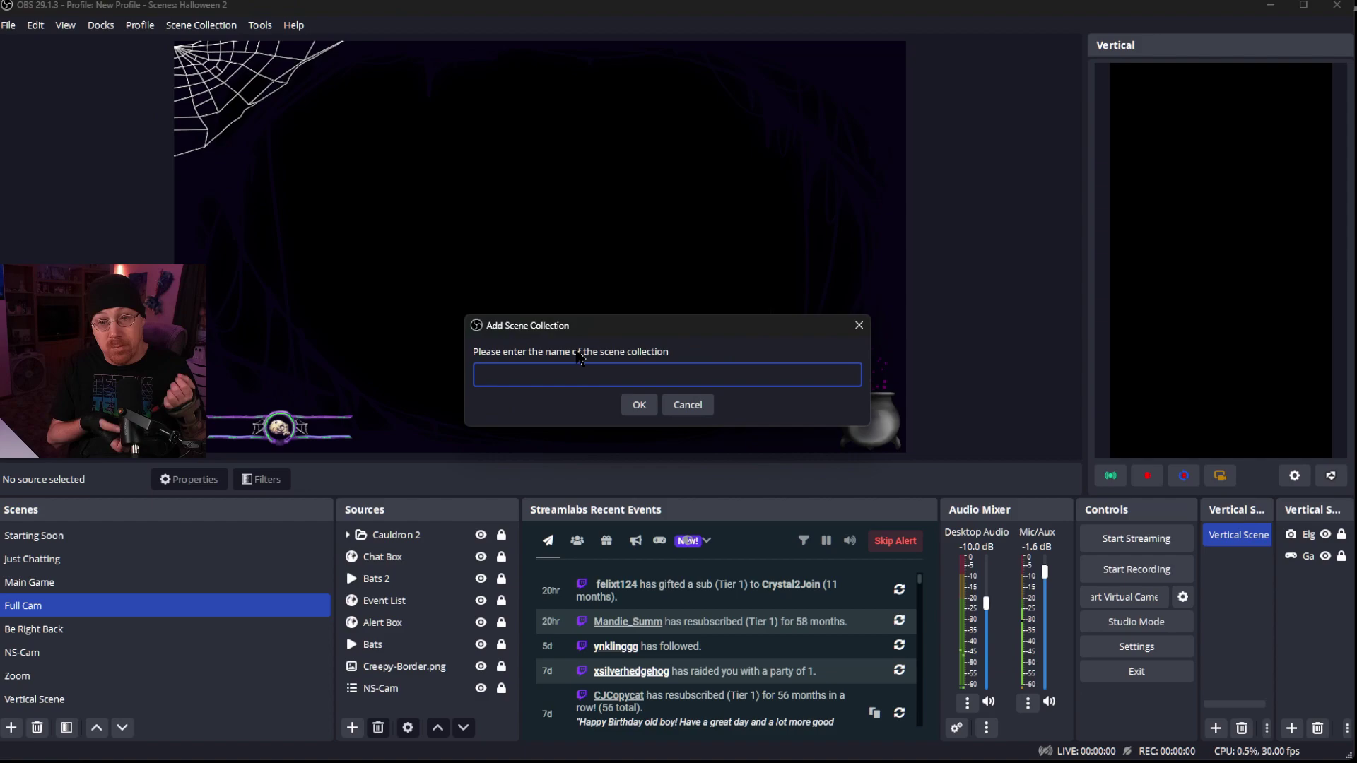
type("Scene")
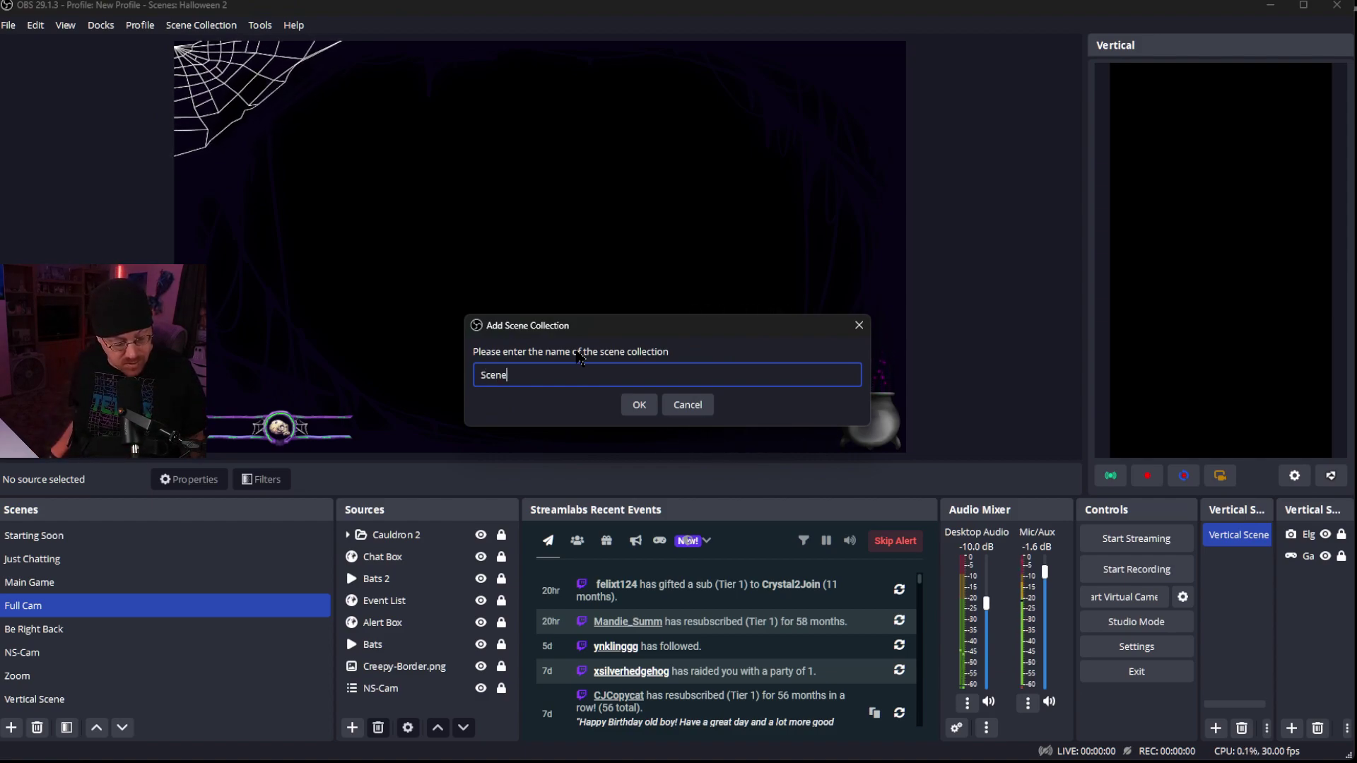
type(" 2")
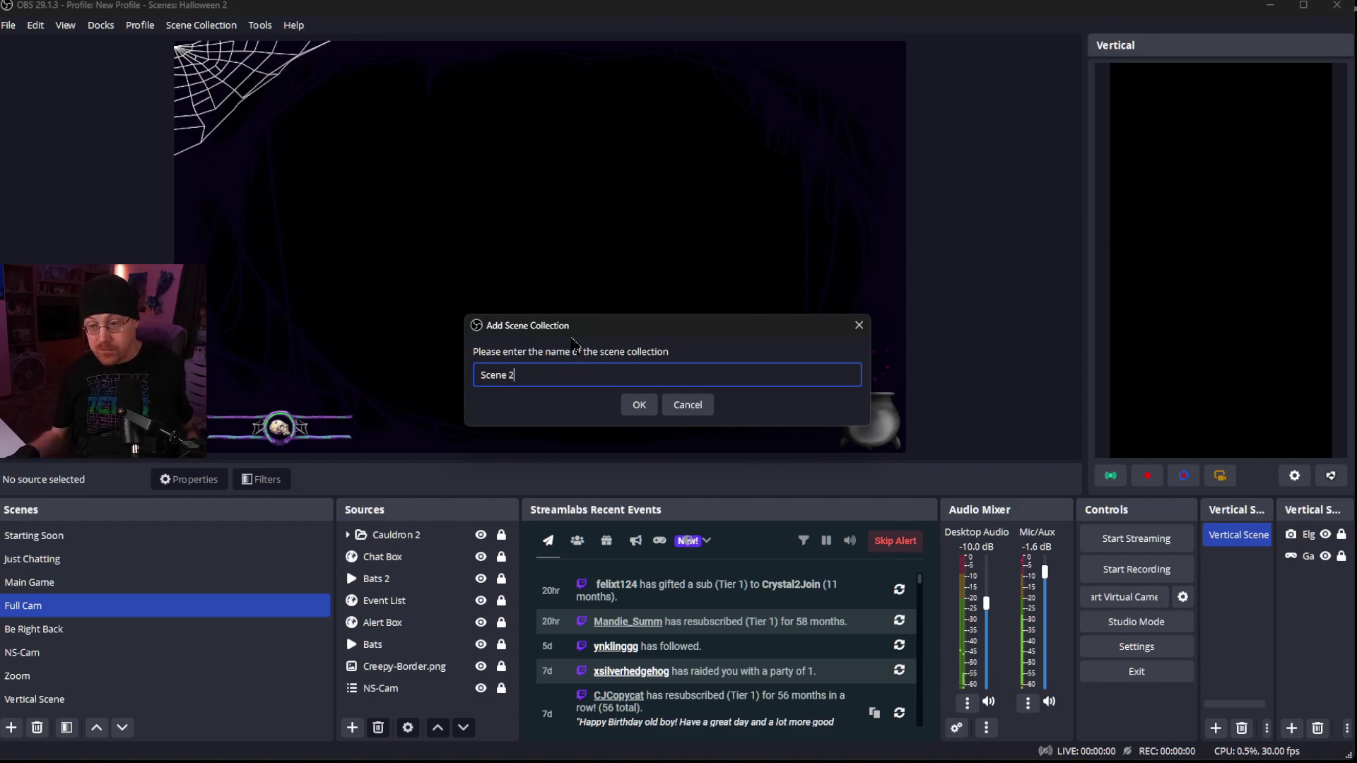
left_click(636, 405)
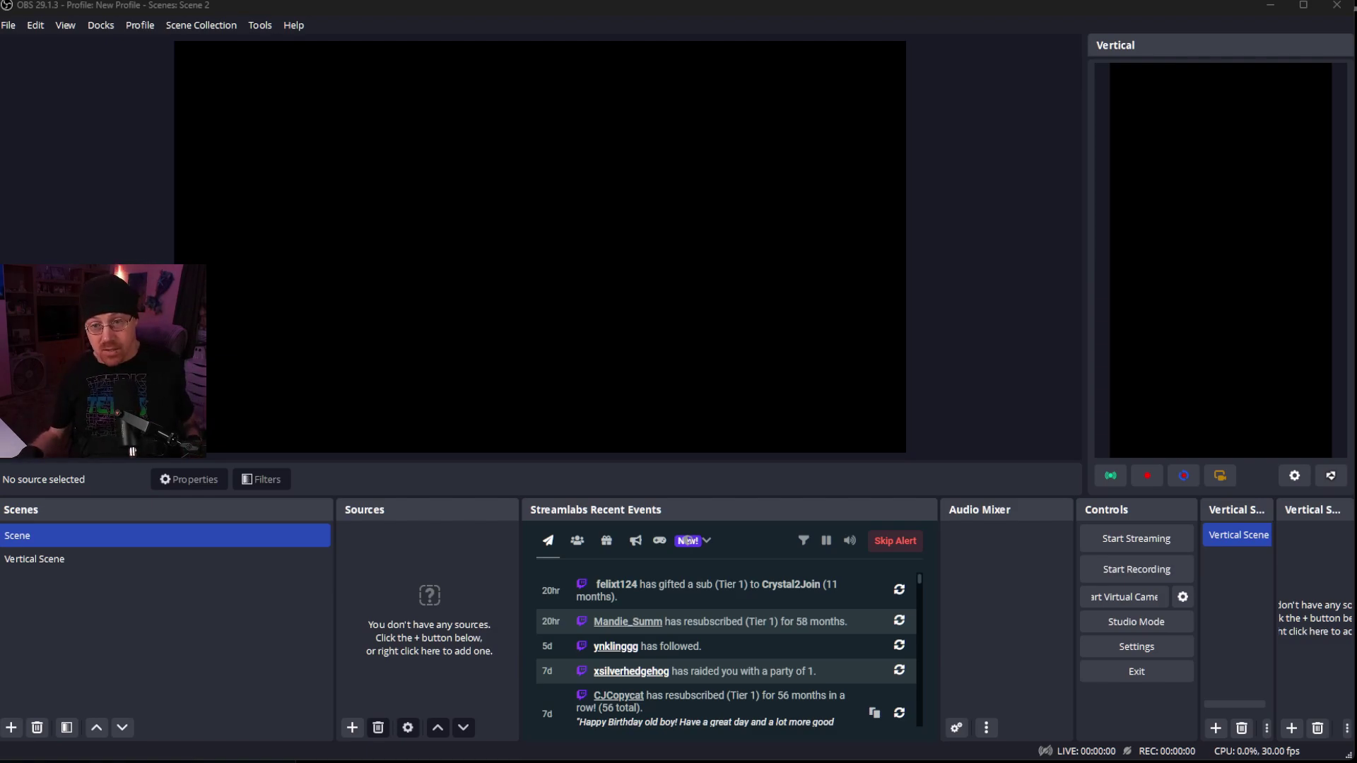
Add a locked Window Capture source for theHunter: Call of the Wild, using the Windows 10 (1903 and up) capture method.
left_click(350, 728)
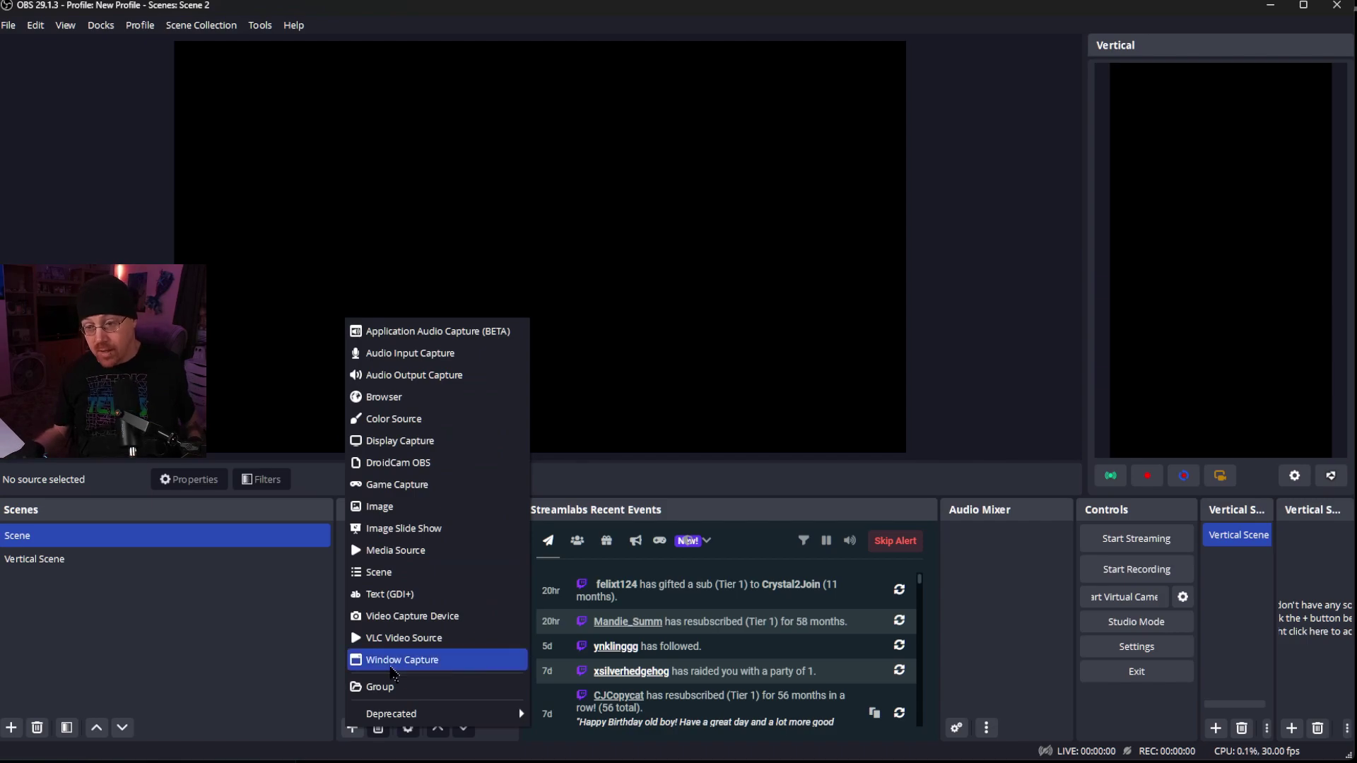
left_click(393, 660)
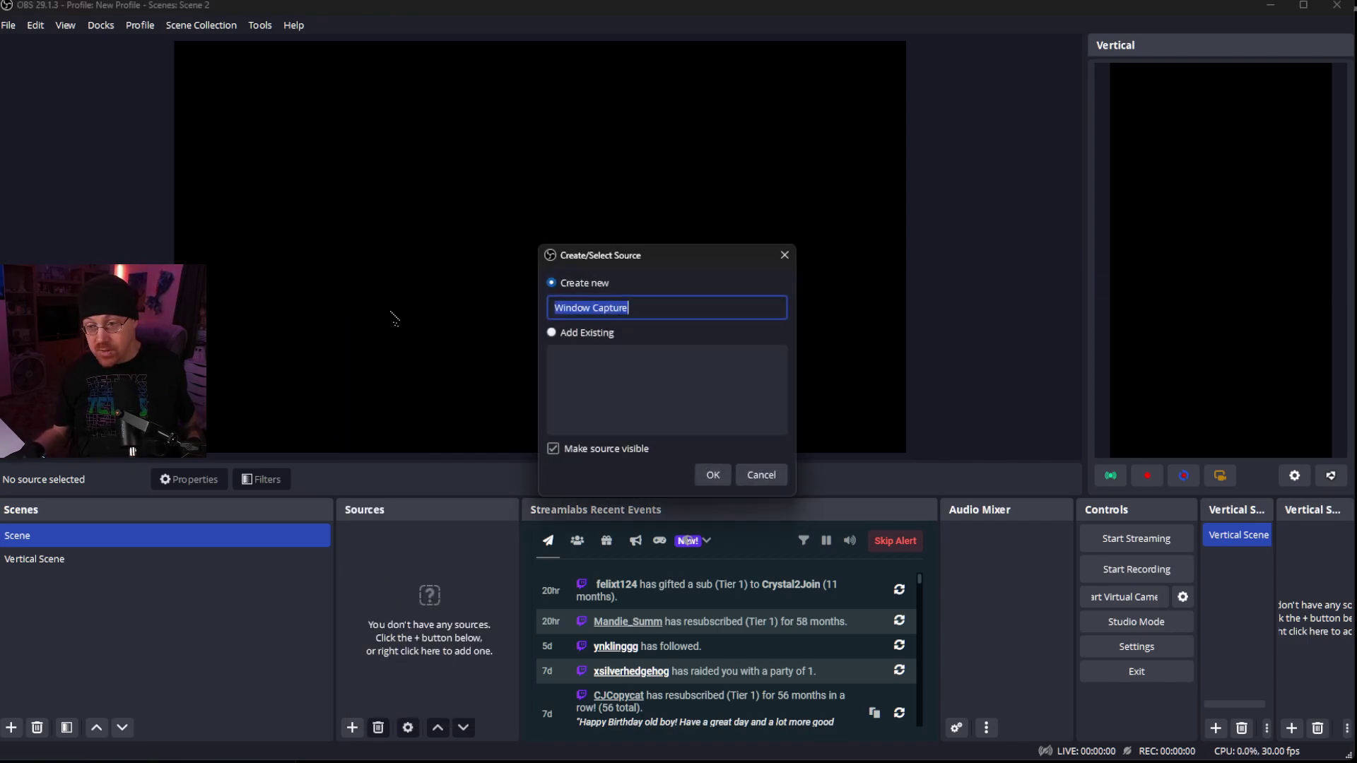
left_click(711, 473)
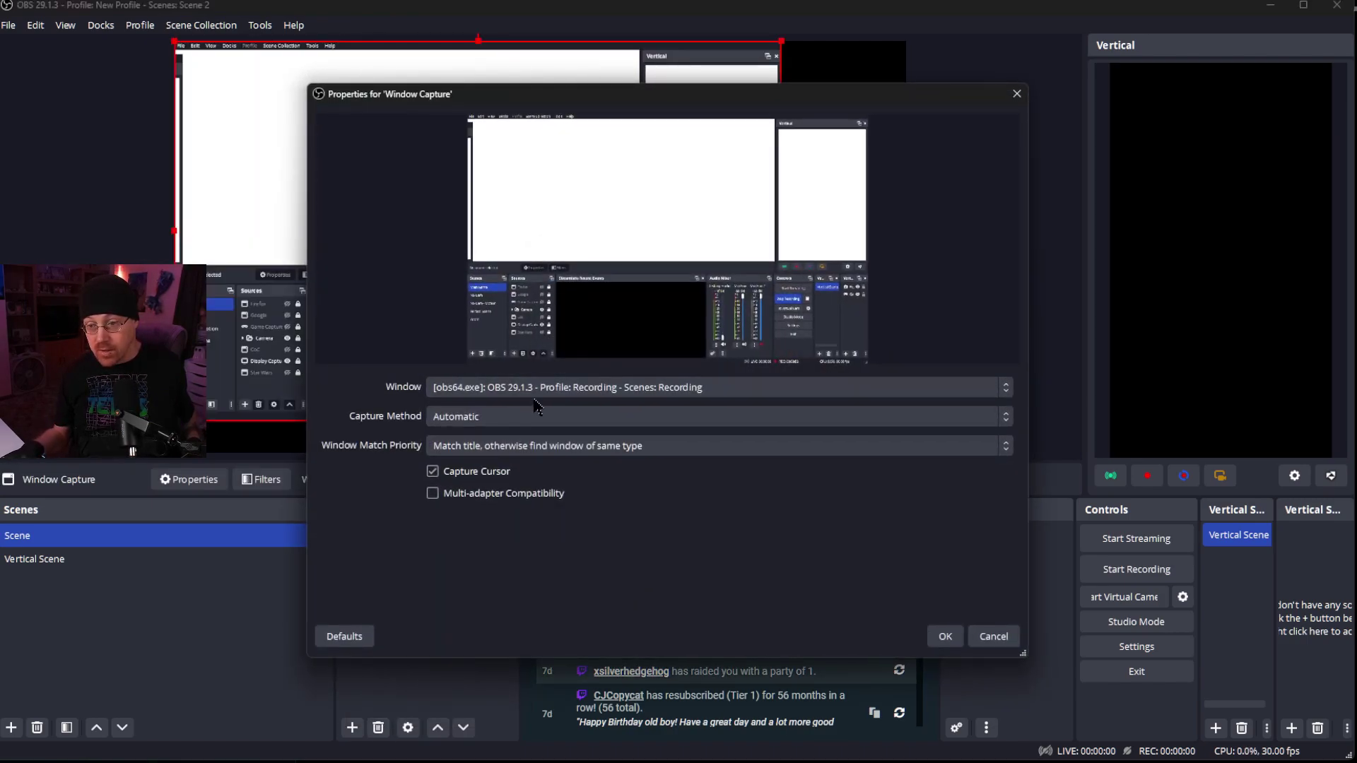
left_click(537, 387)
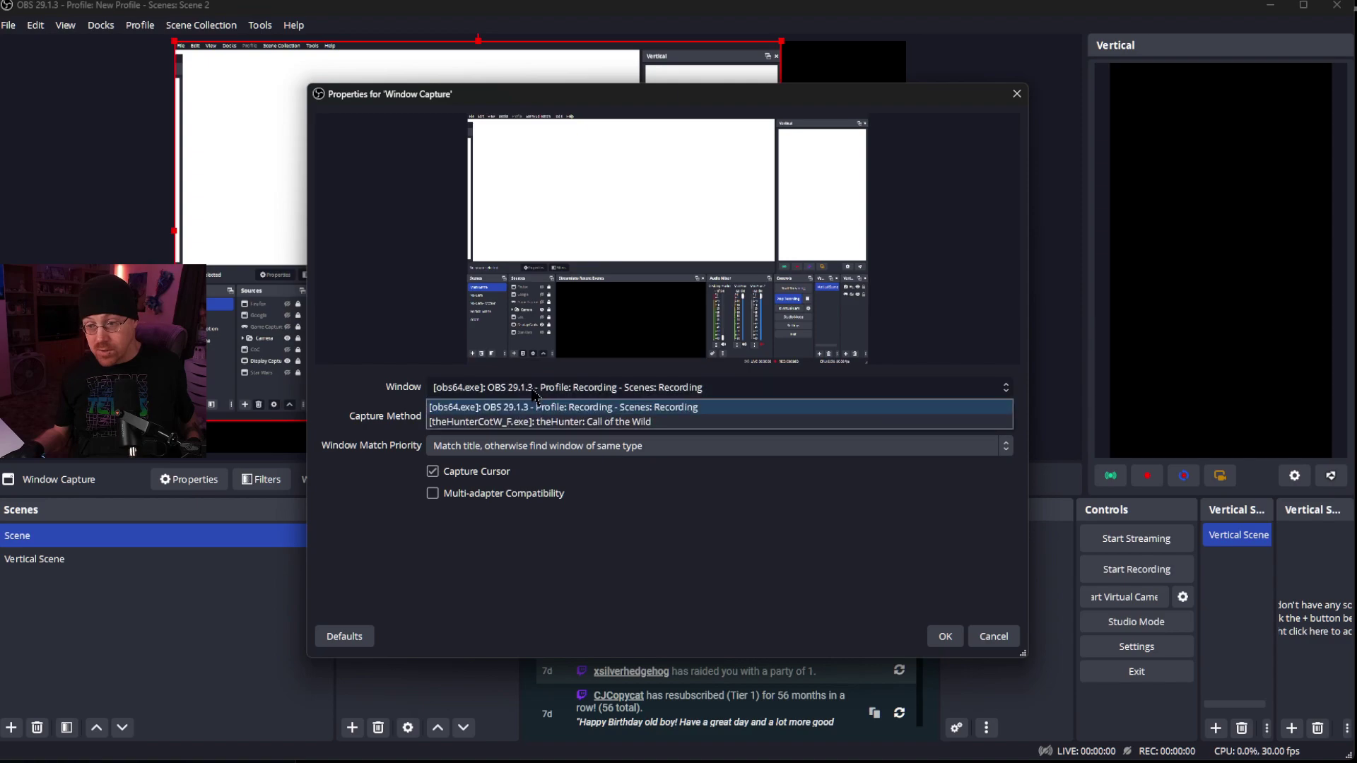
left_click(493, 422)
left_click(473, 417)
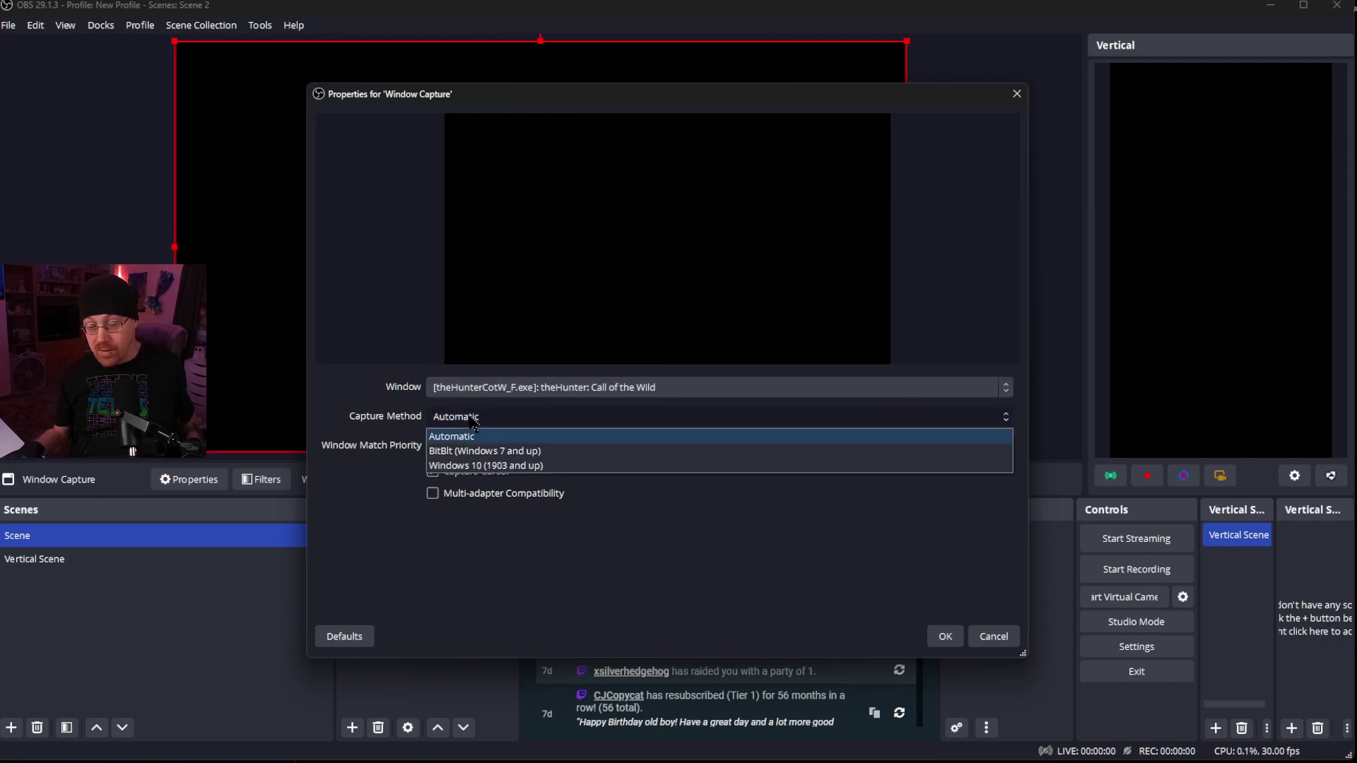
left_click(466, 465)
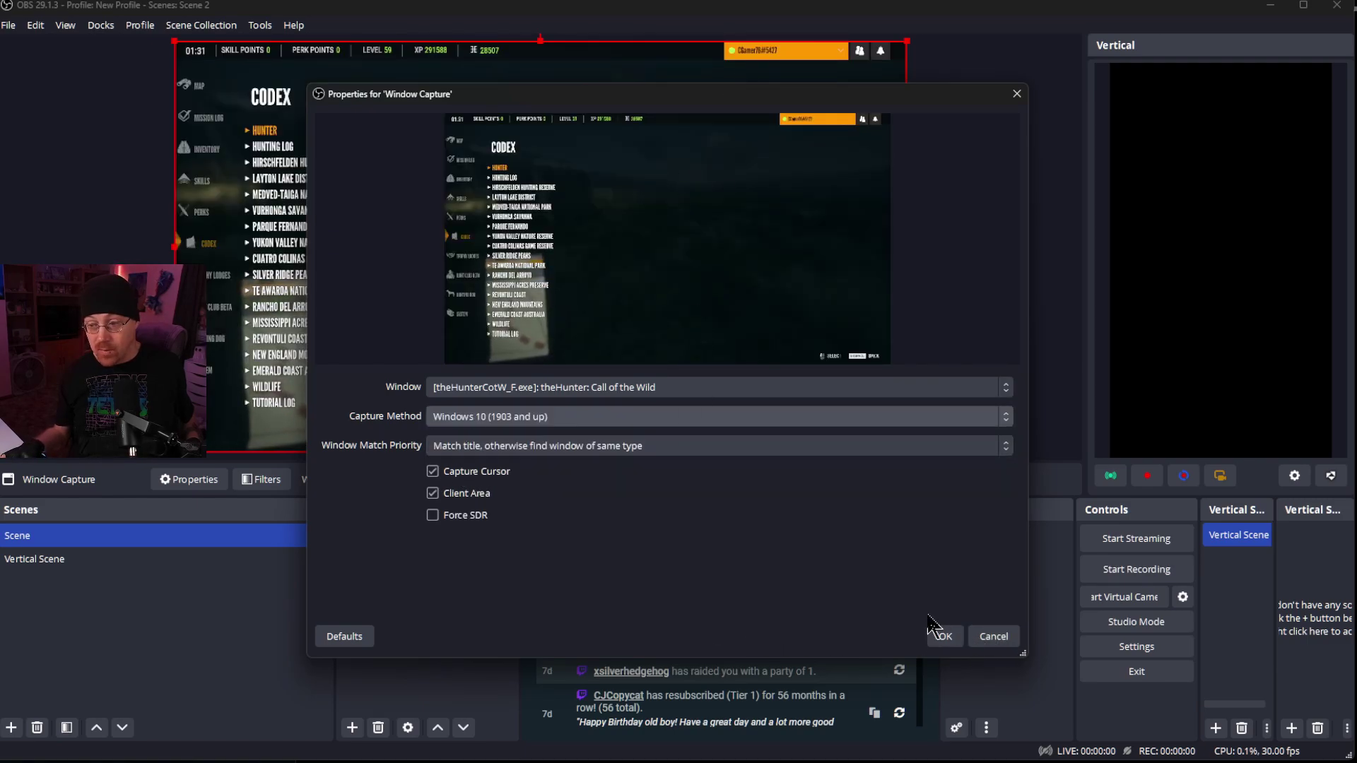
left_click(945, 637)
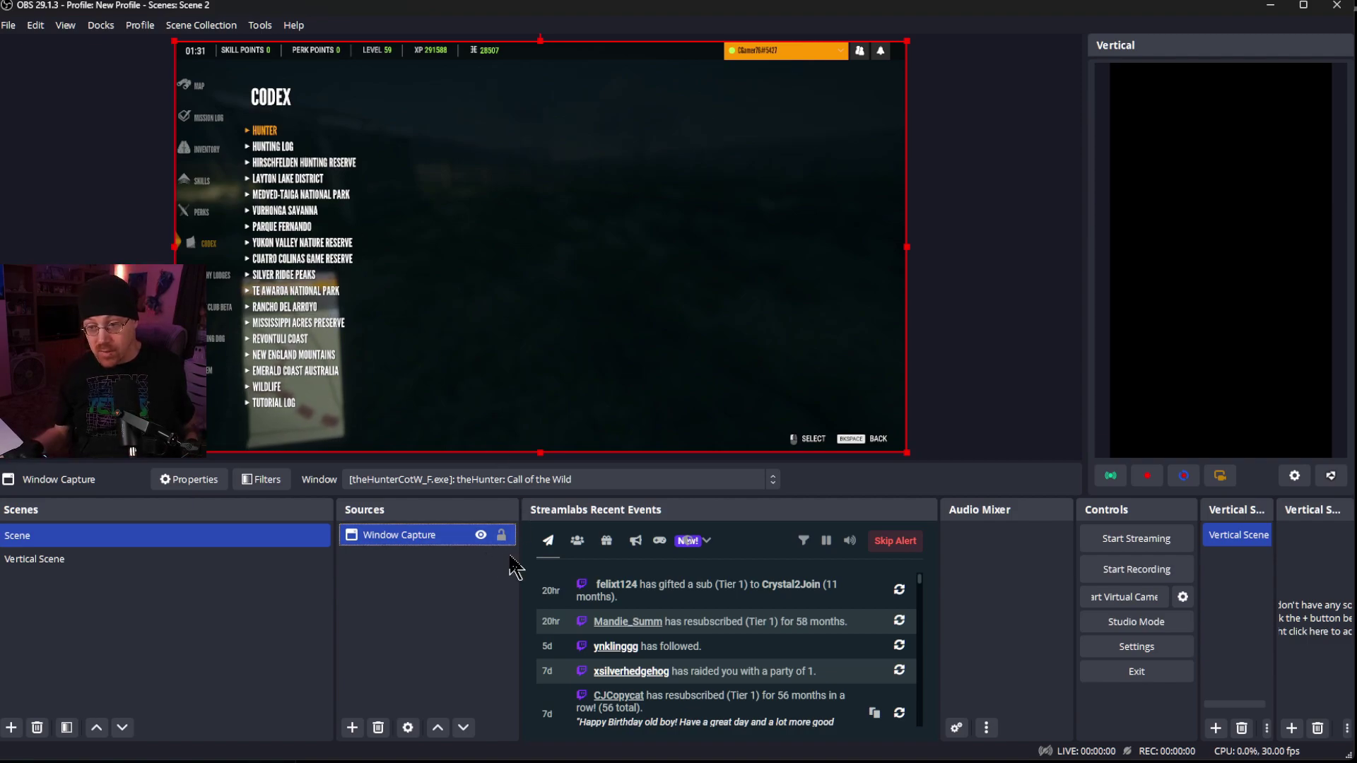
left_click(501, 536)
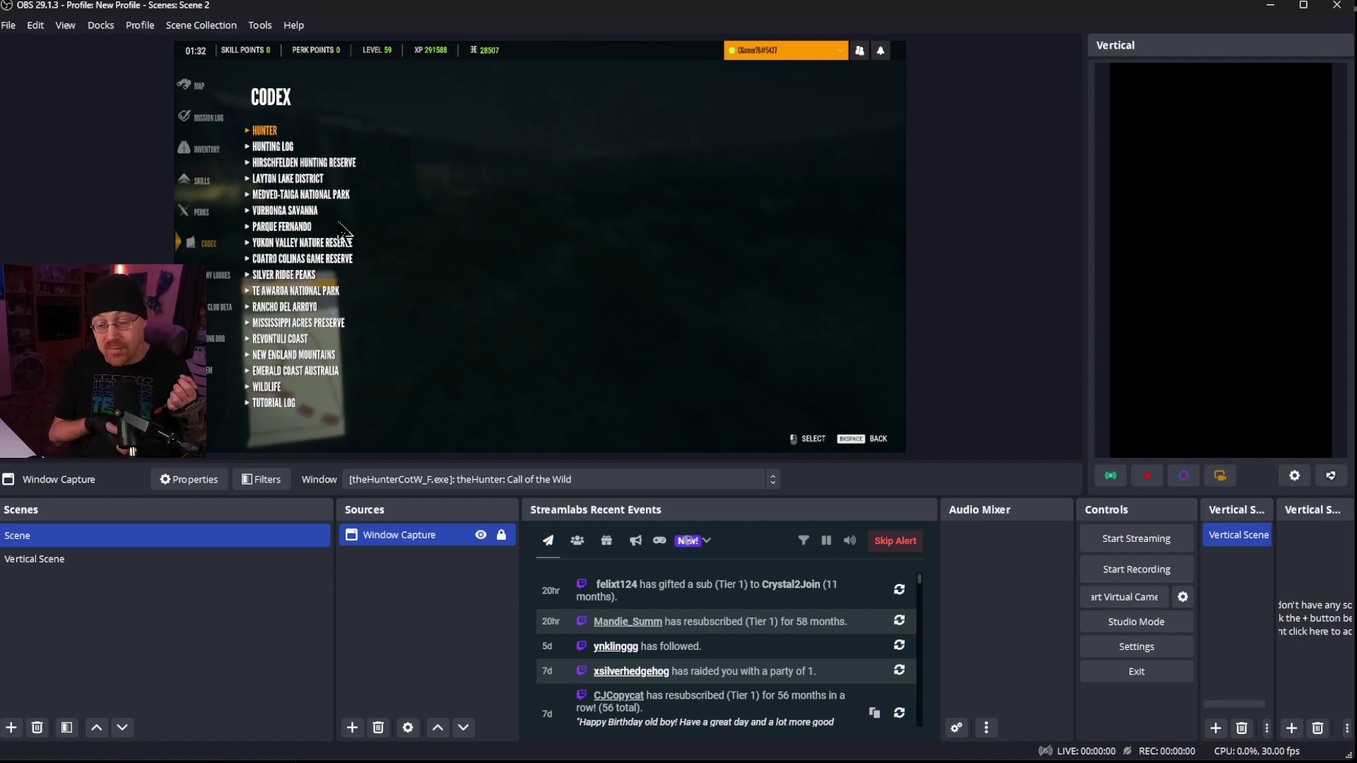
Load the Recording scene collection to compare its scenes, then return to the Scene 2 collection.
left_click(197, 25)
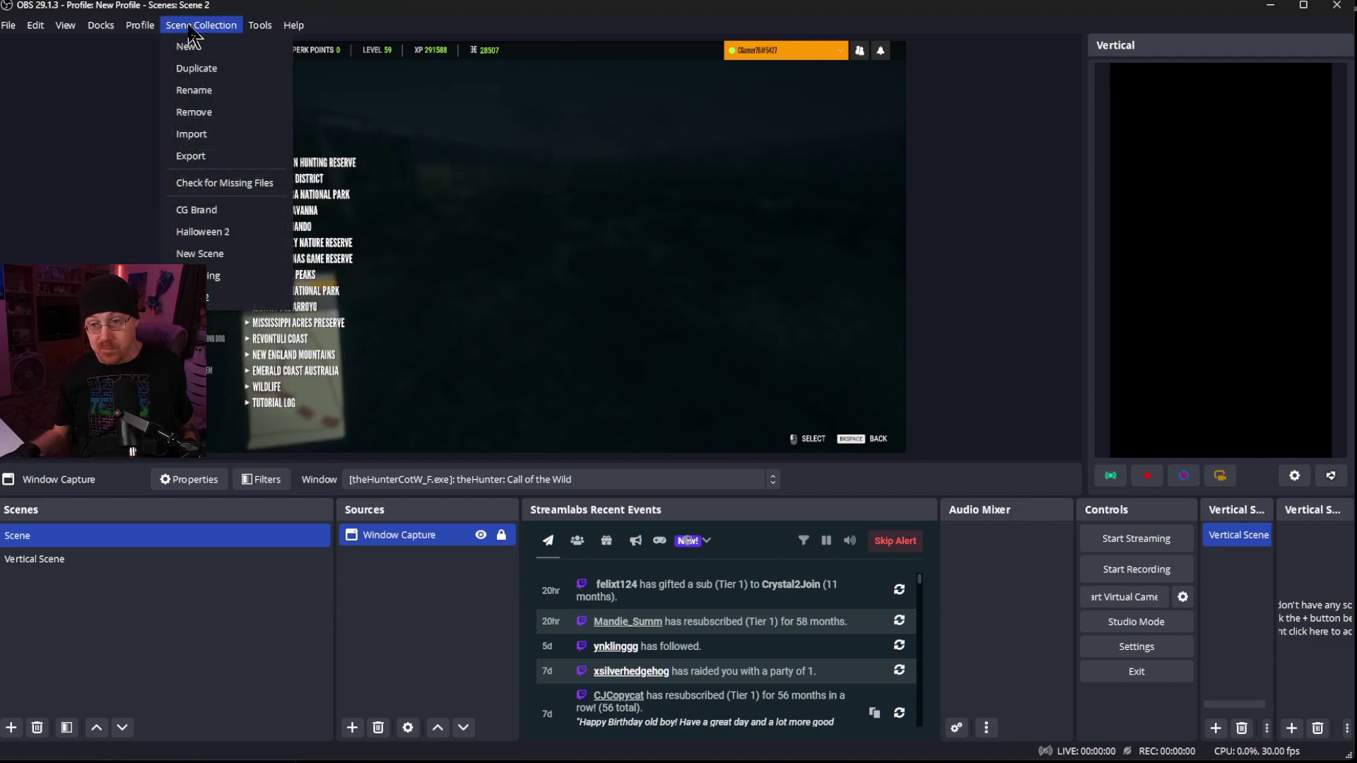
left_click(212, 277)
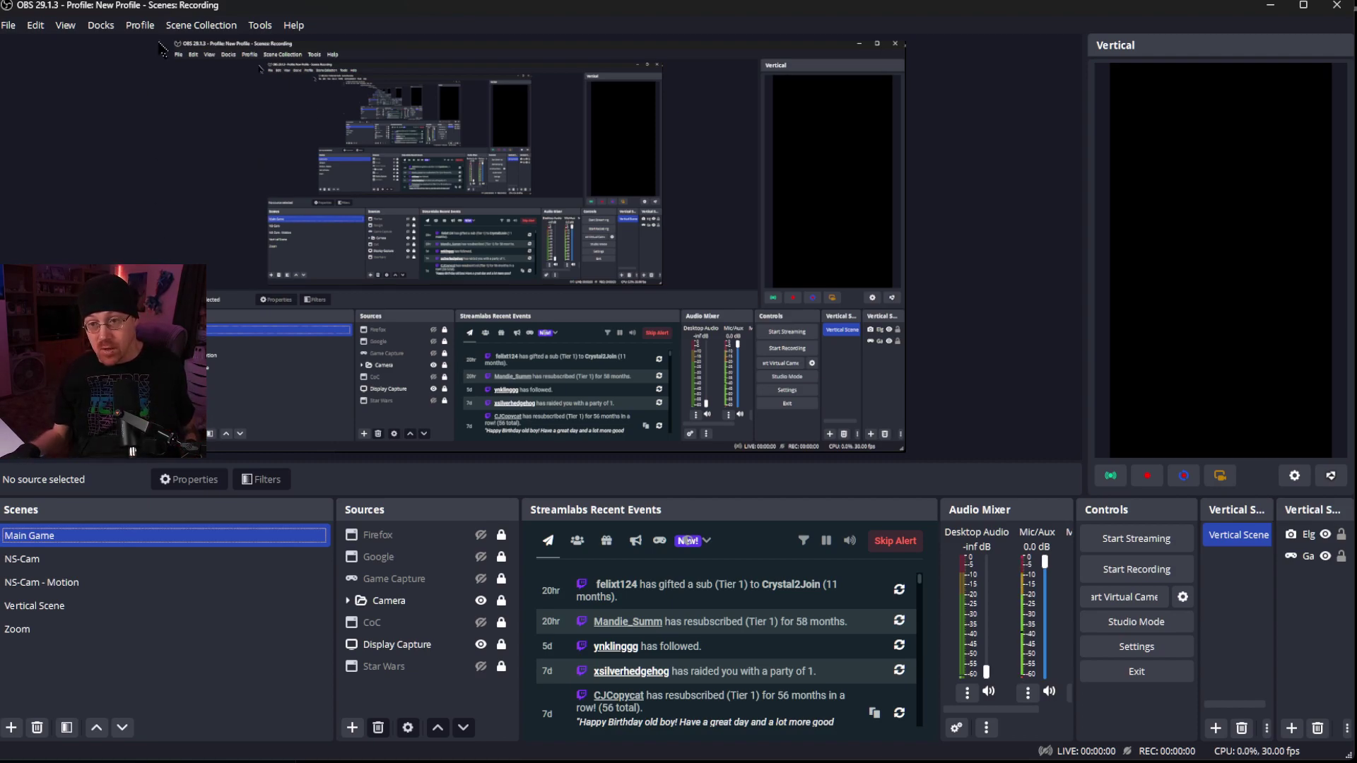
left_click(201, 25)
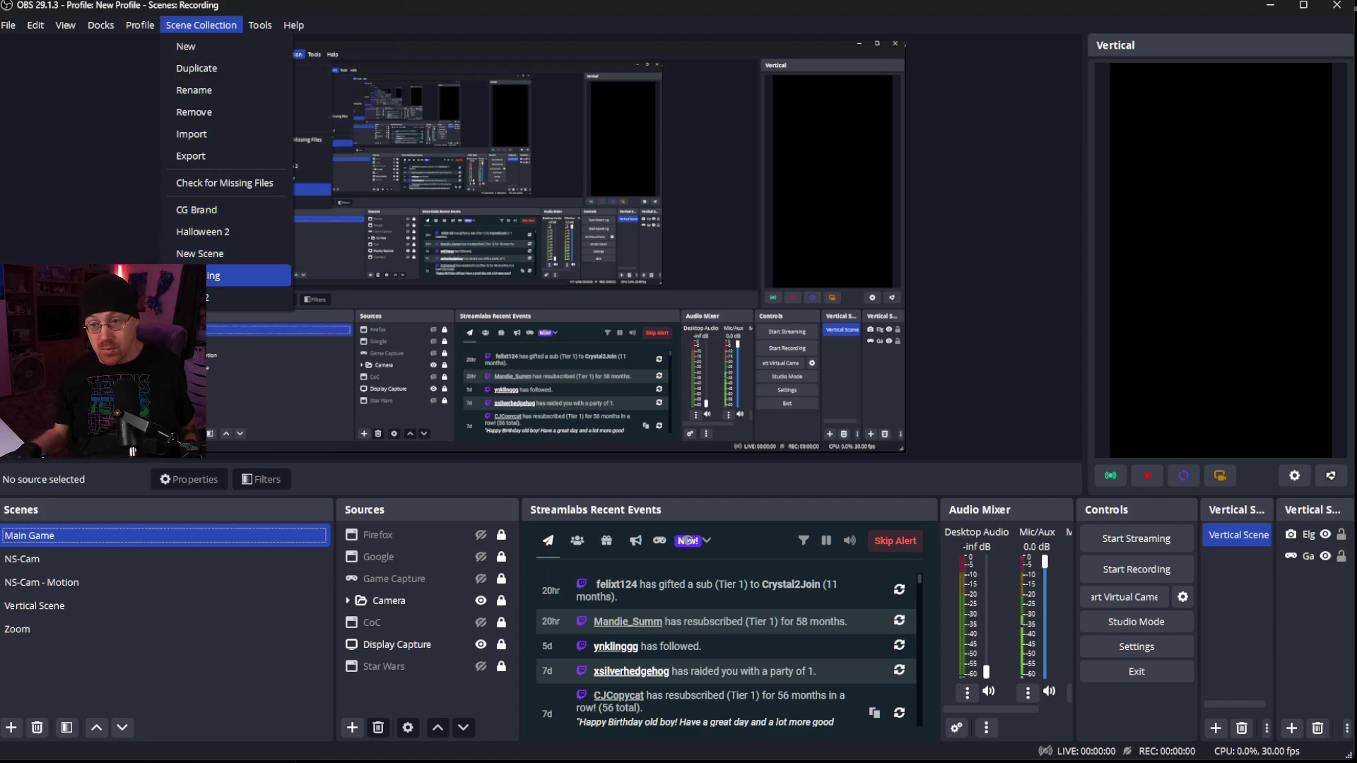
left_click(212, 297)
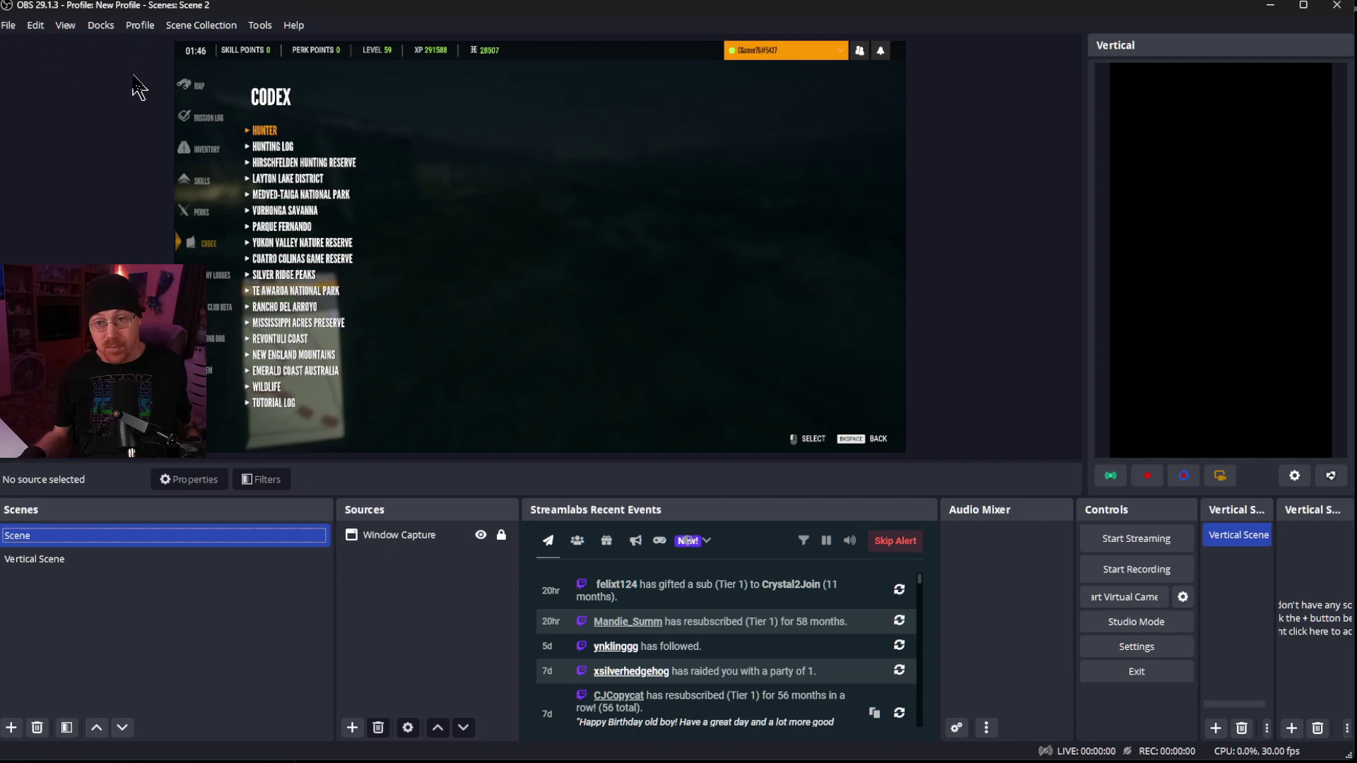
Switch to the Recording profile and review its video, output and audio settings, closing them without changes.
left_click(147, 28)
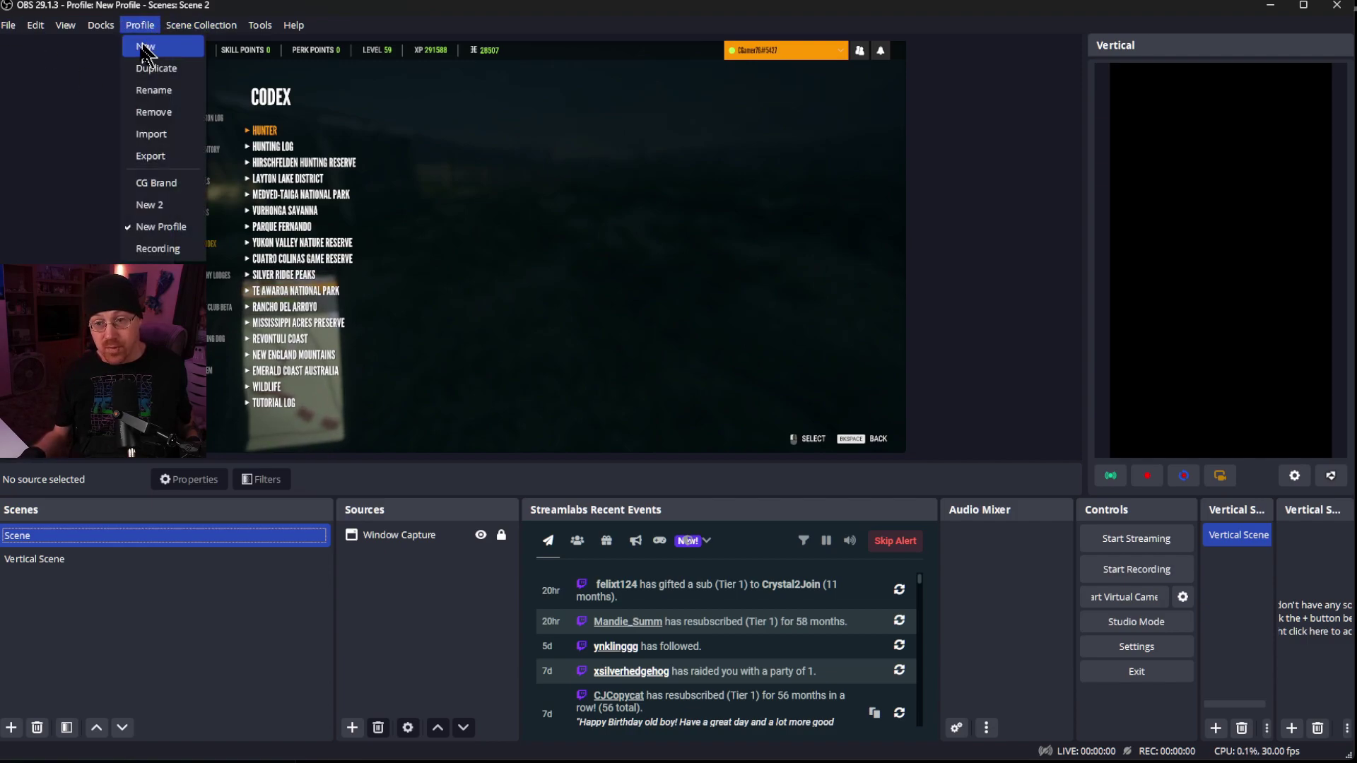
left_click(144, 248)
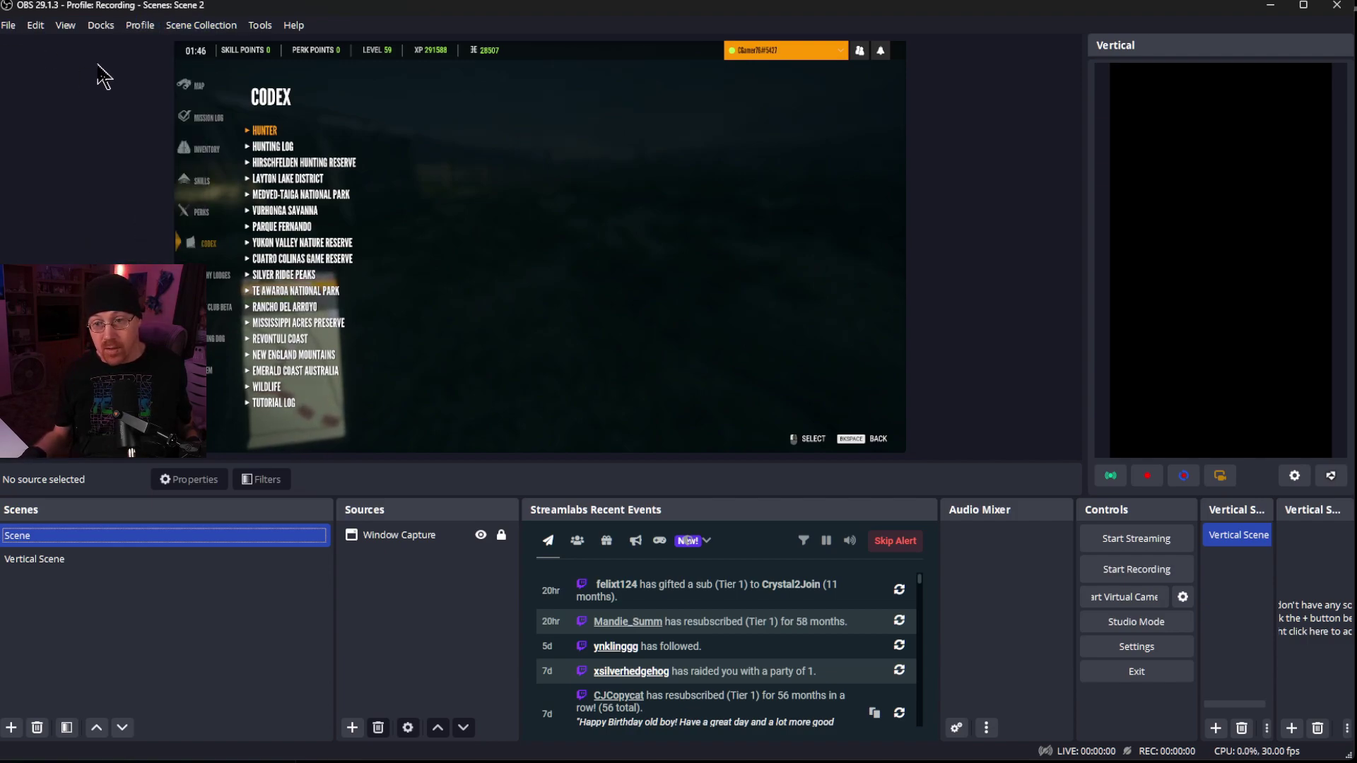
left_click(1181, 652)
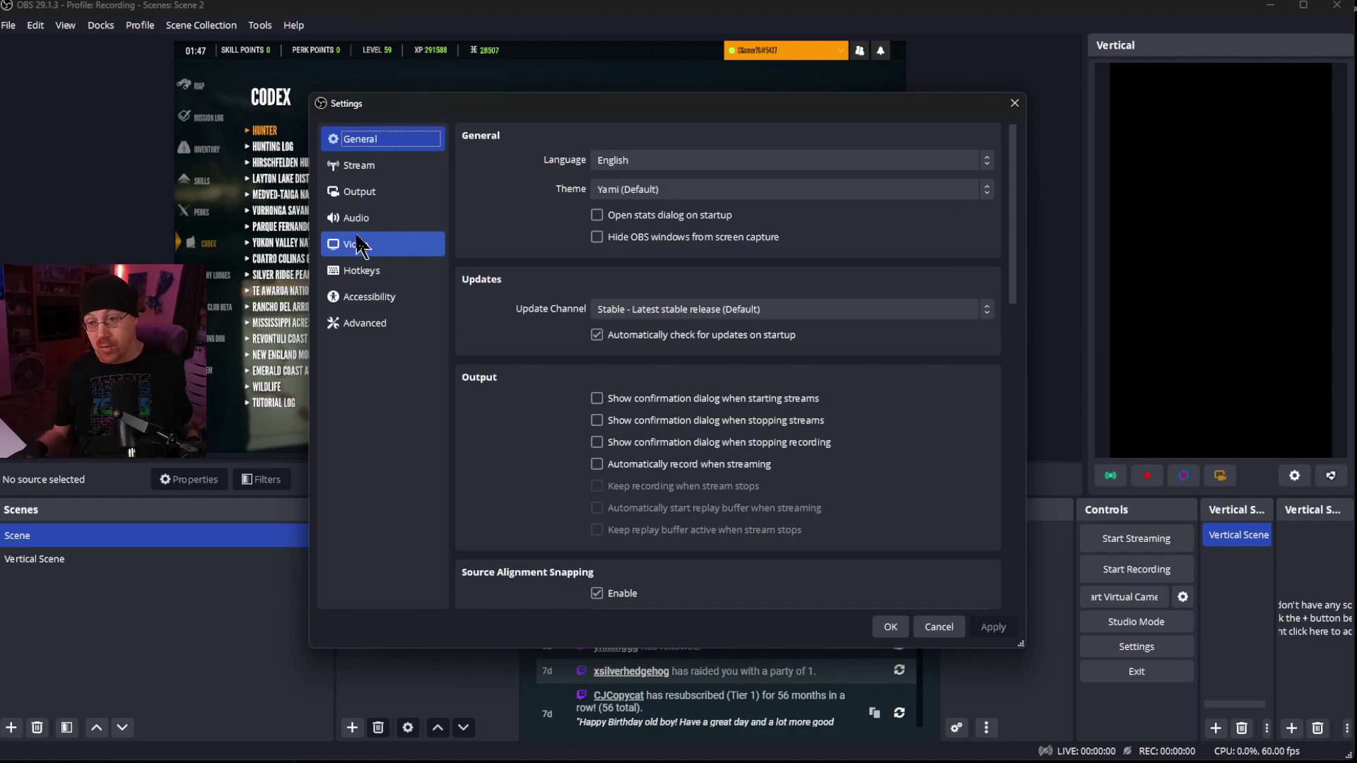
left_click(357, 245)
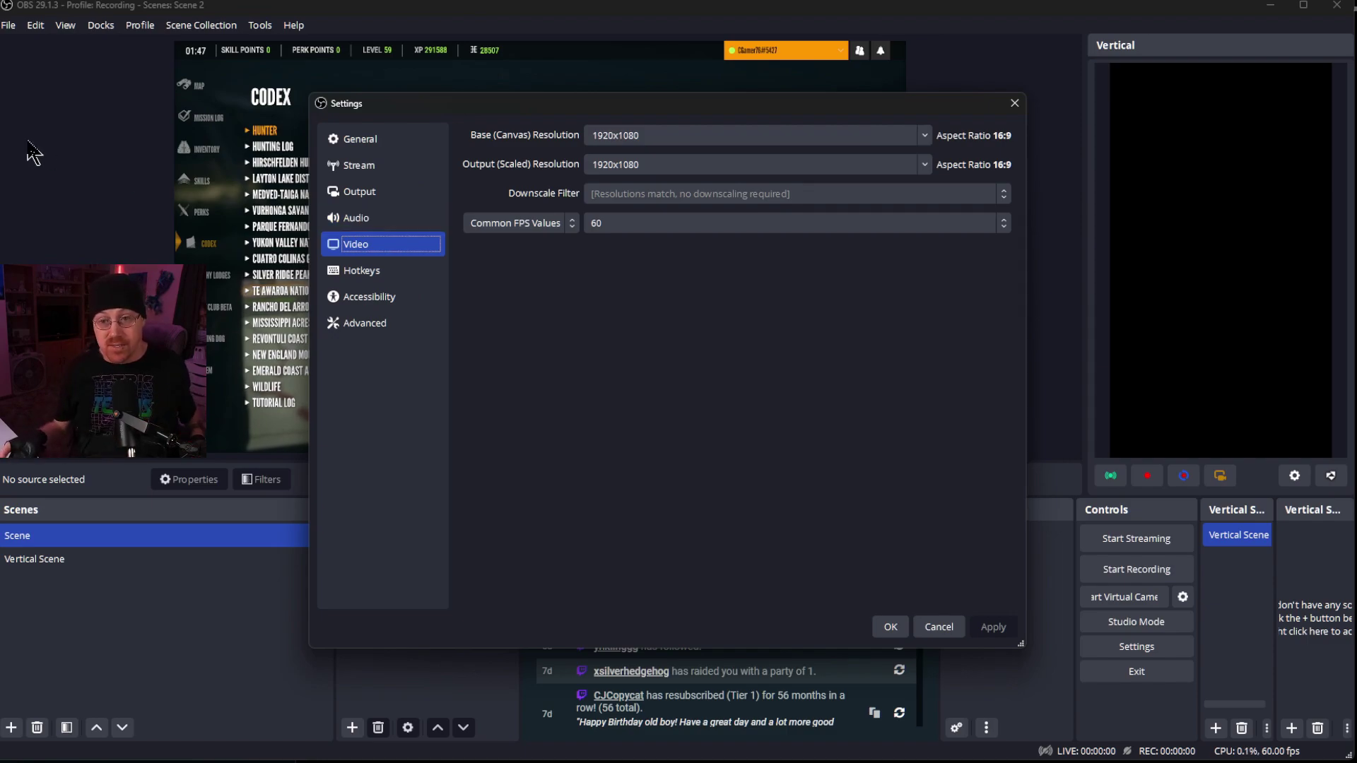
left_click(385, 192)
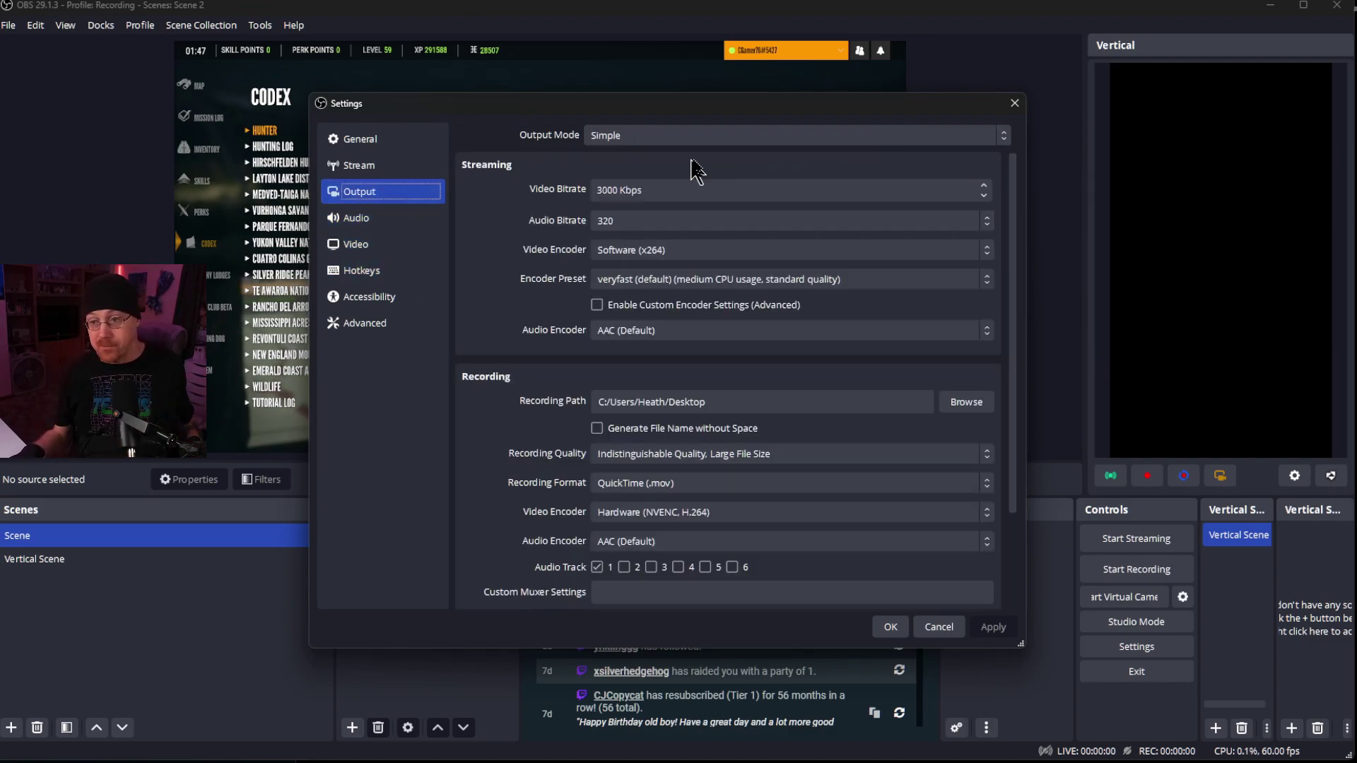
left_click(373, 249)
left_click(373, 224)
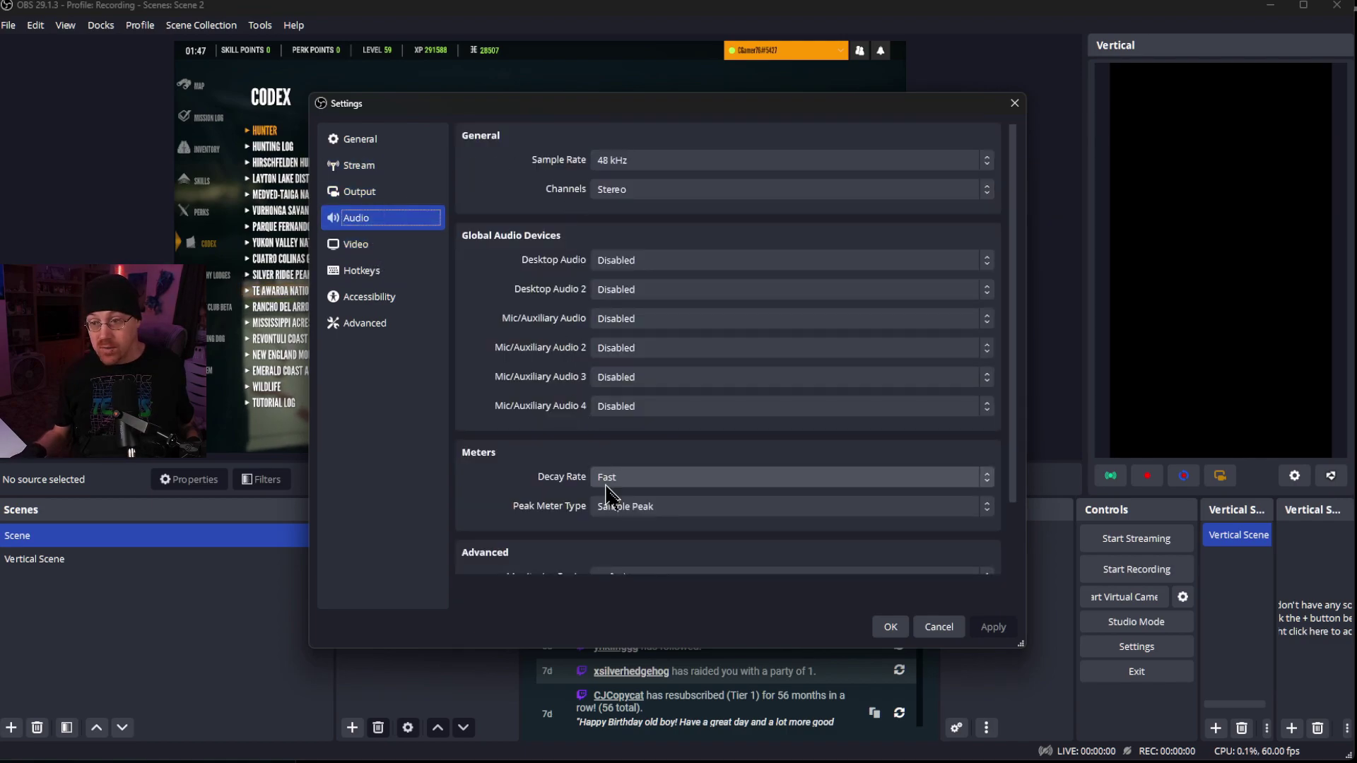
left_click(939, 626)
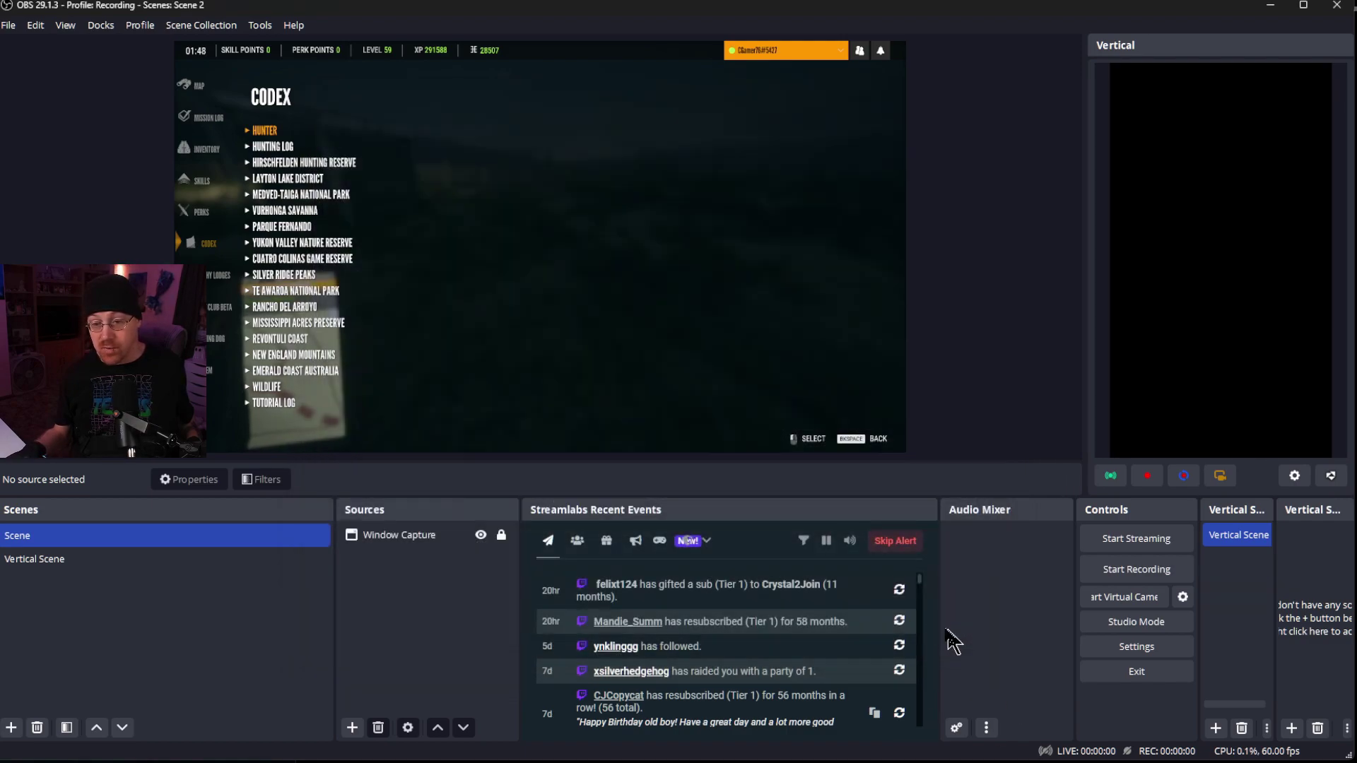
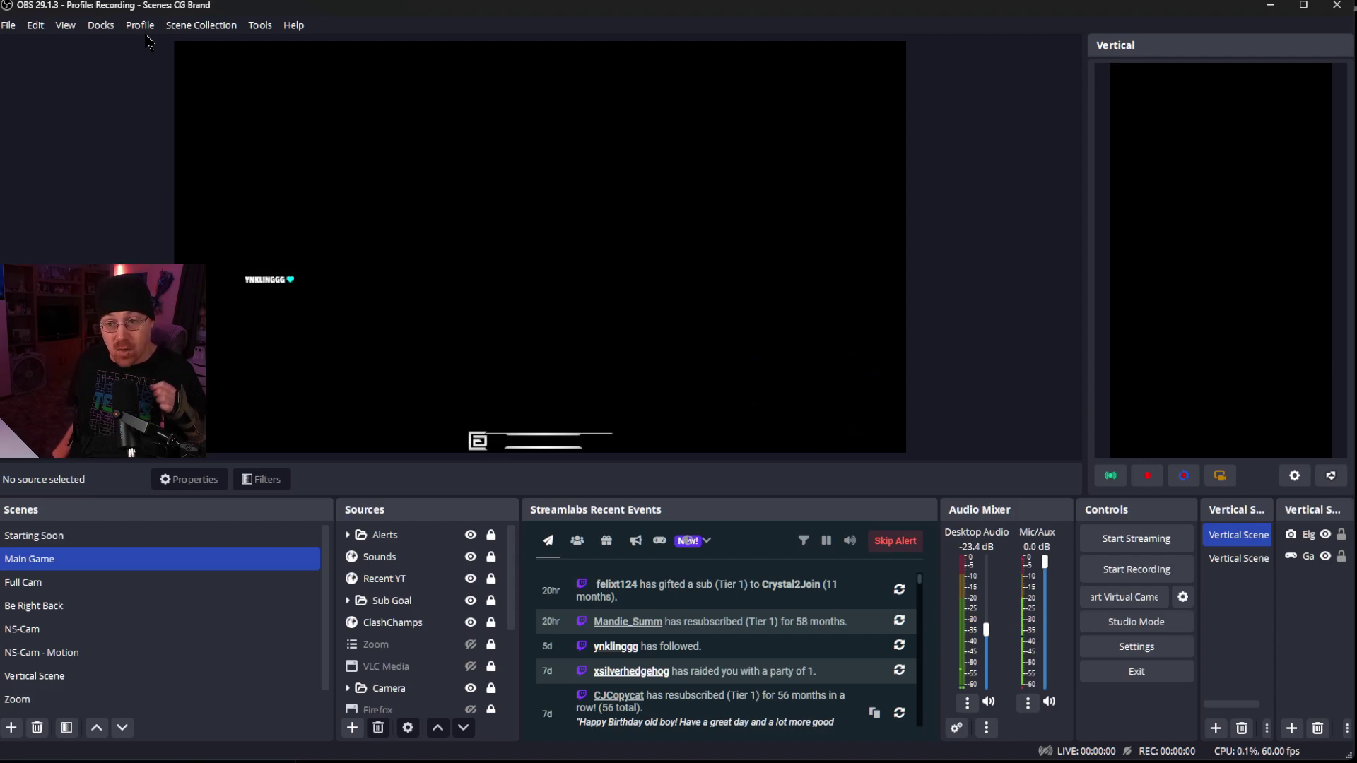
Switch back to the New Profile profile and load the Scene 2 scene collection.
left_click(141, 27)
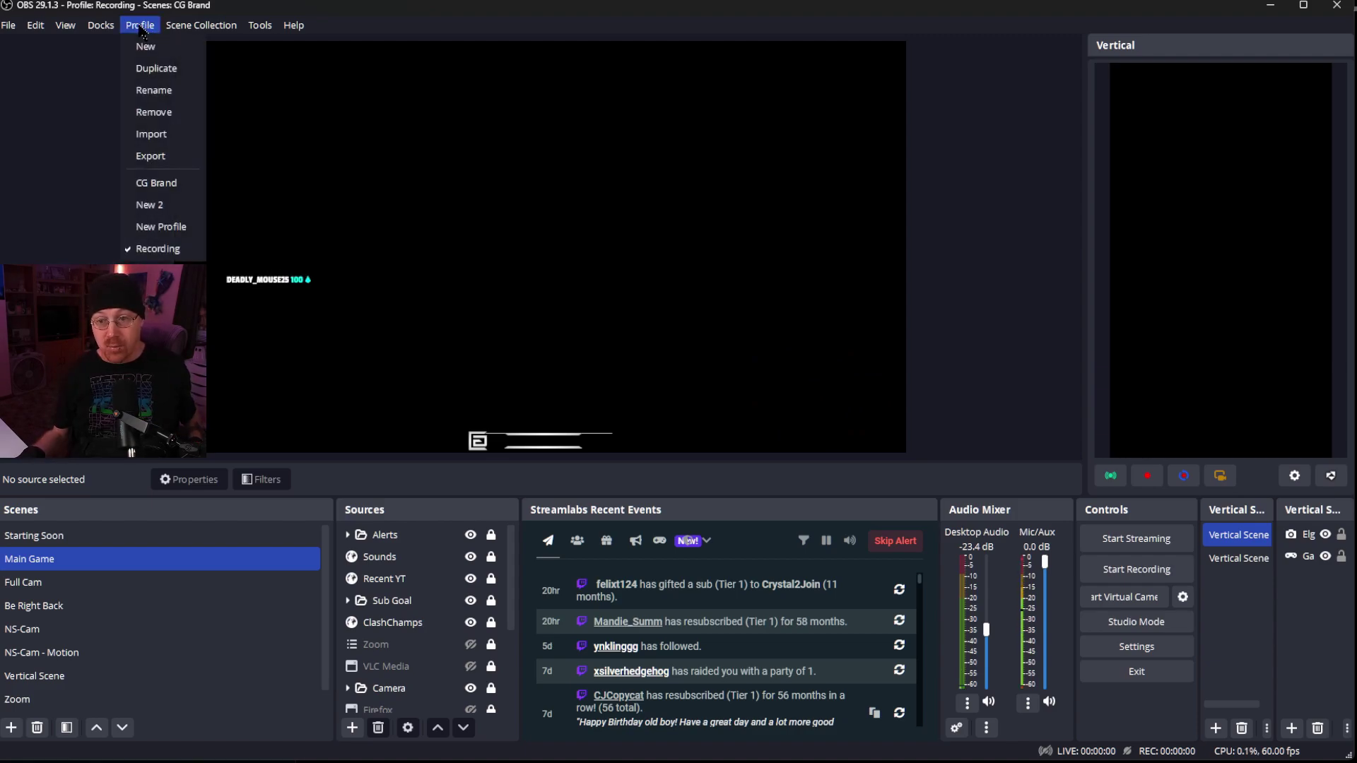
left_click(161, 227)
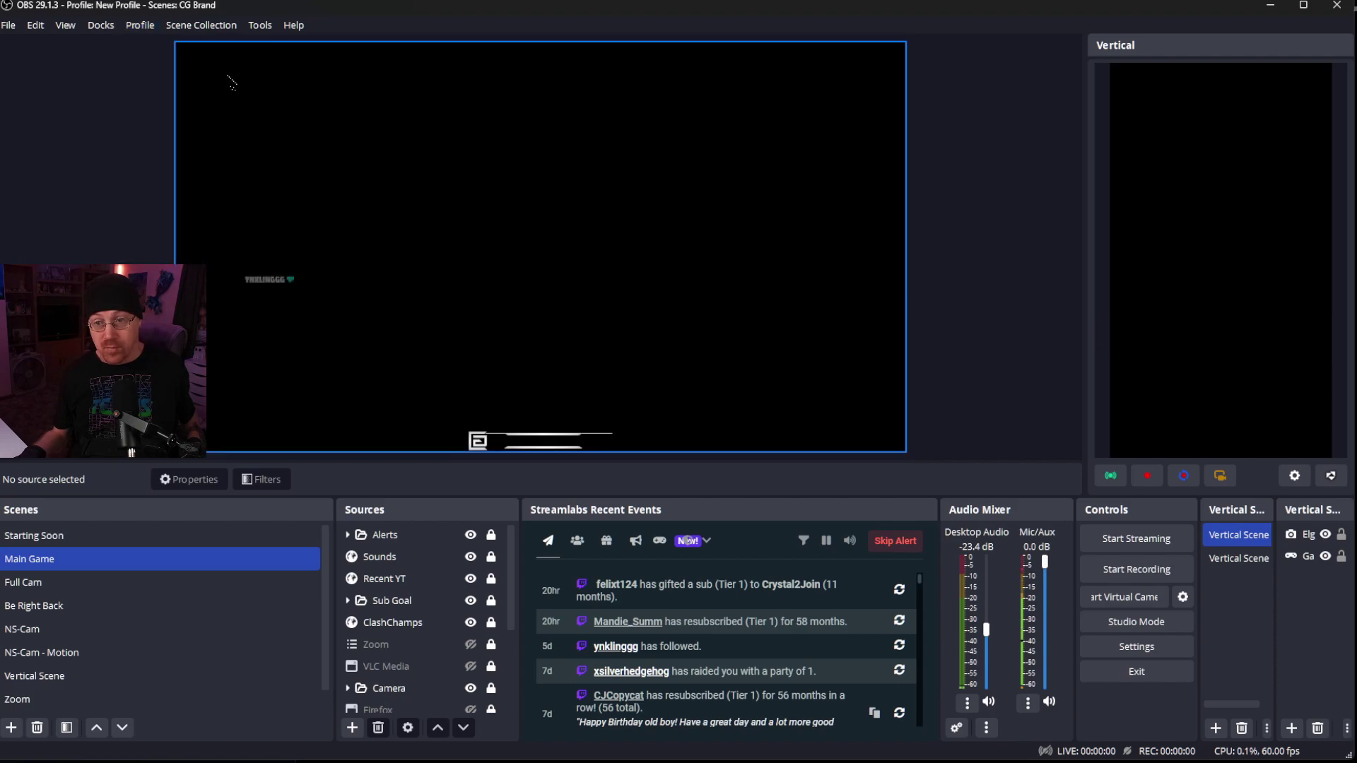
left_click(201, 25)
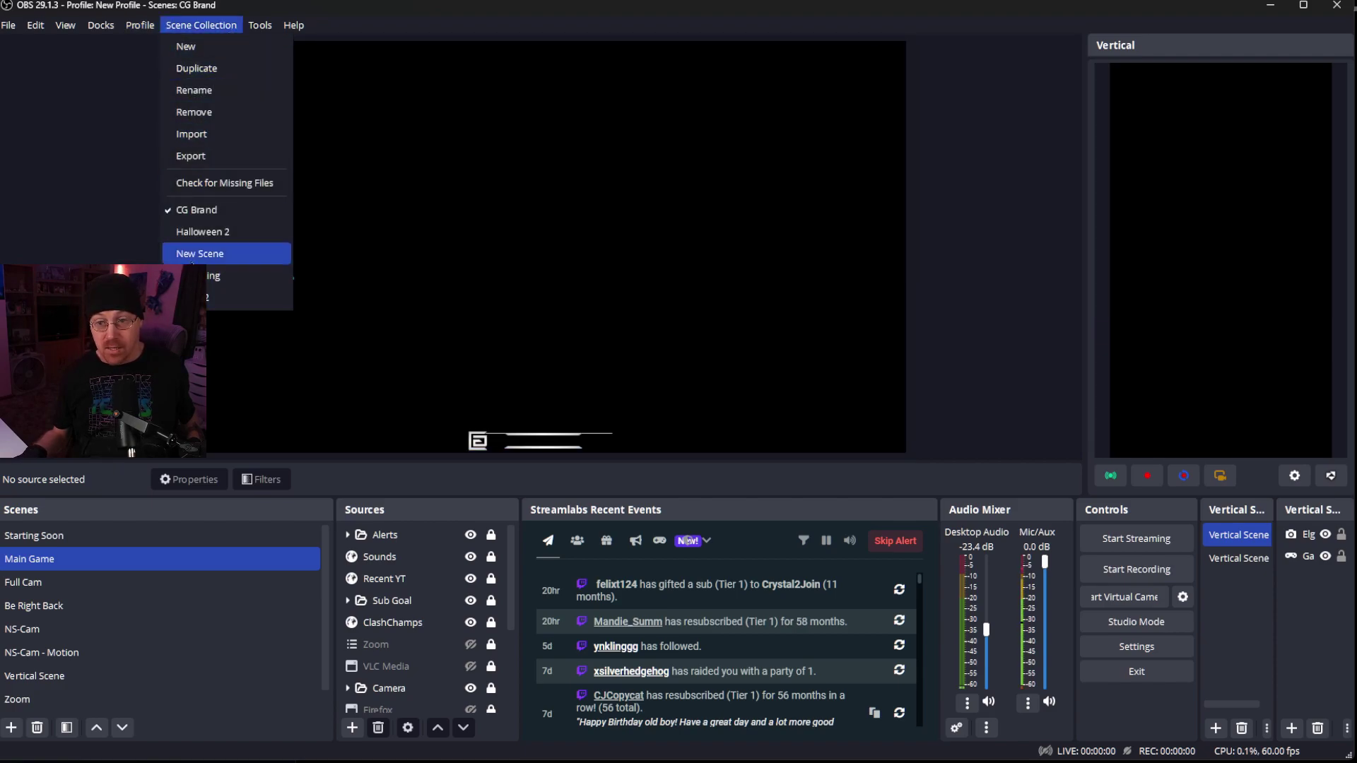
left_click(198, 297)
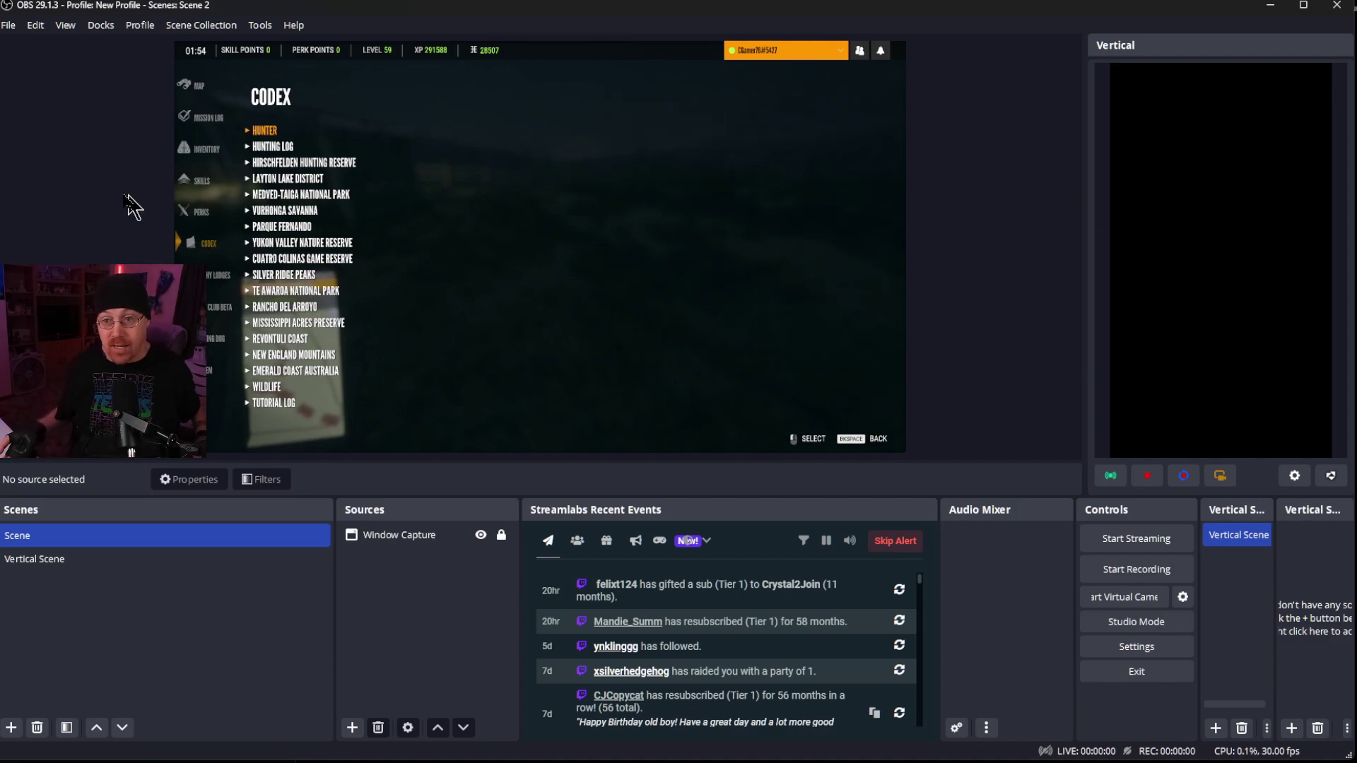
Load the Halloween 2 scene collection, then switch to the CG Brand scene collection within the same profile.
left_click(202, 25)
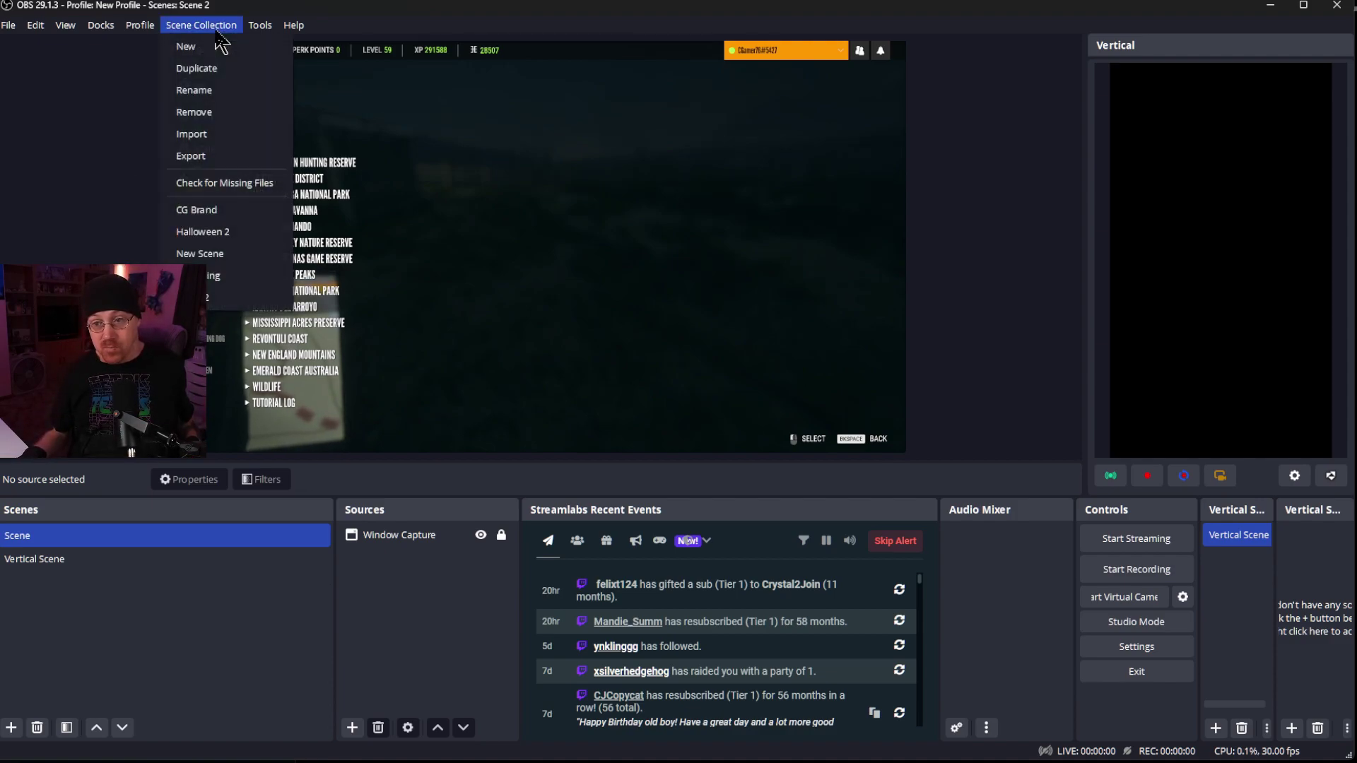
key("Left")
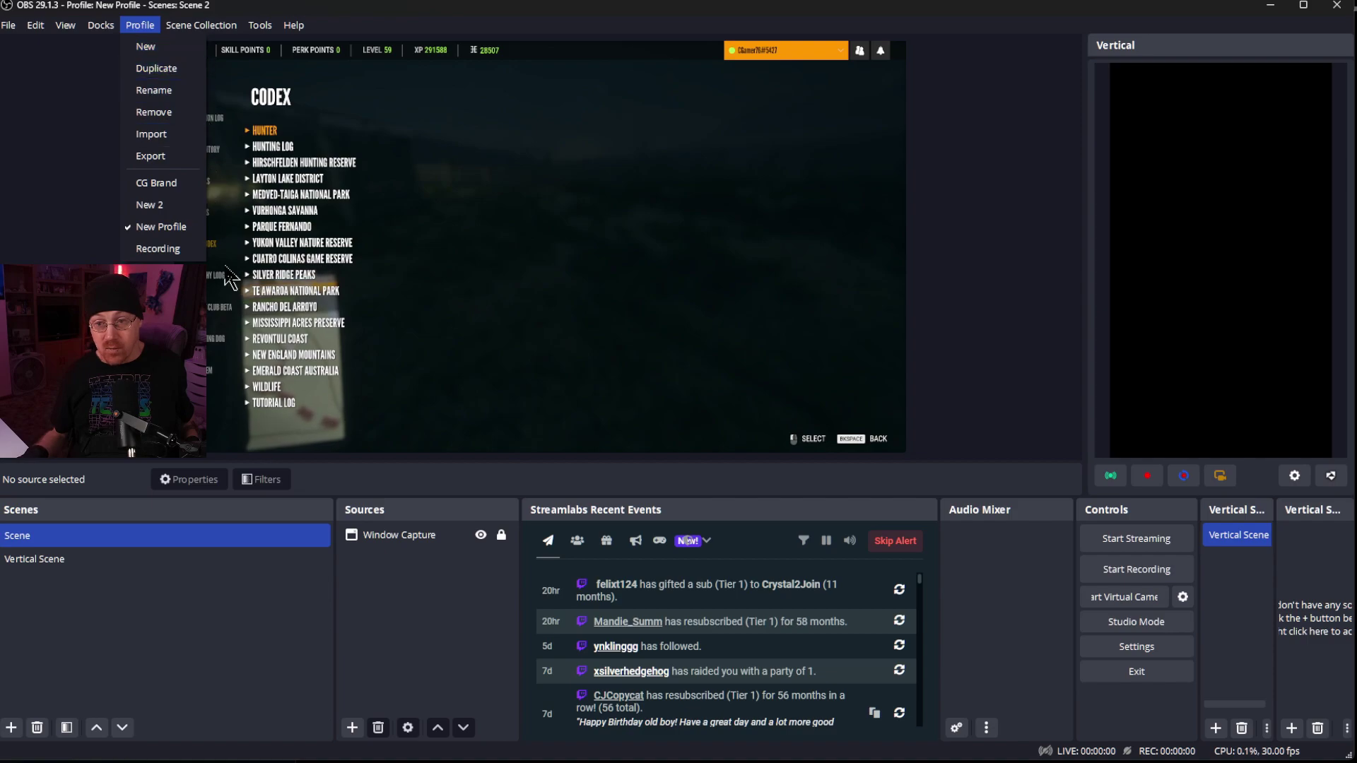
mouse_move(195, 25)
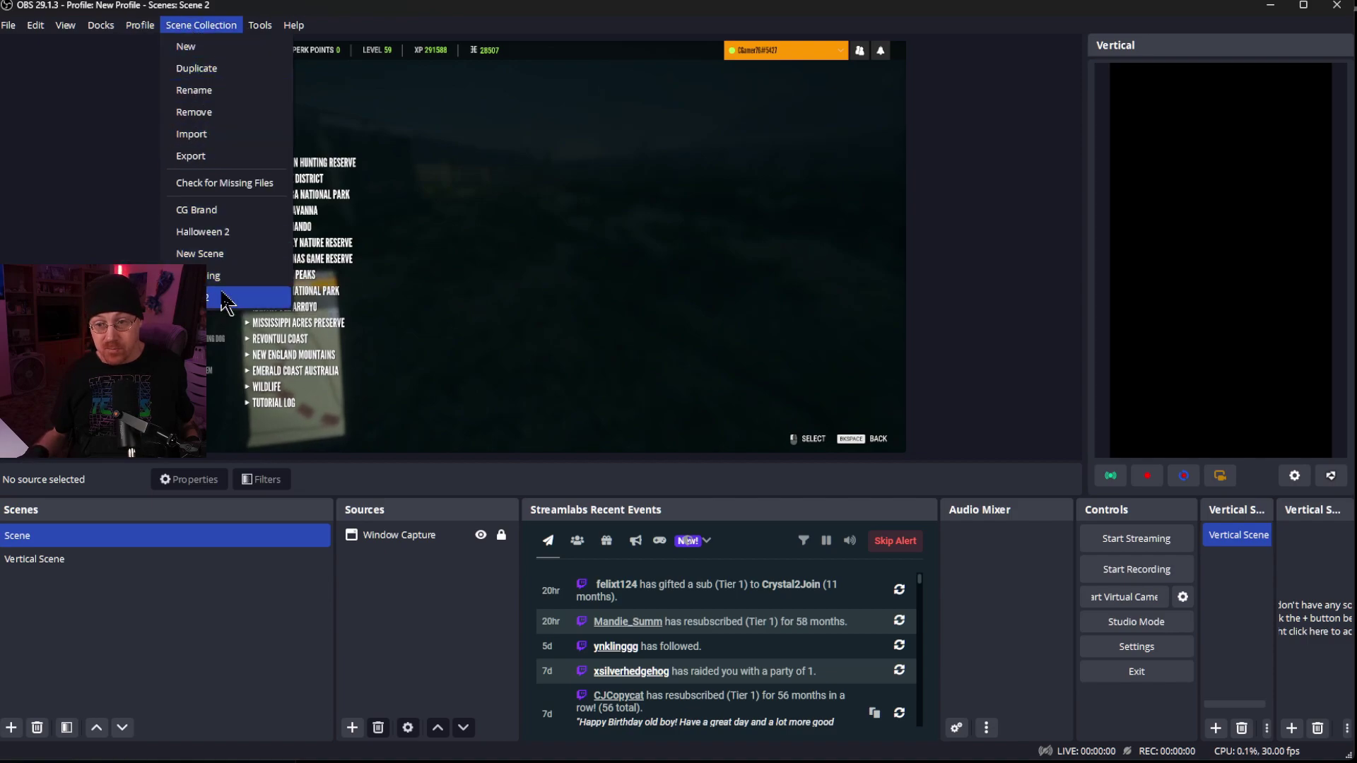
left_click(203, 232)
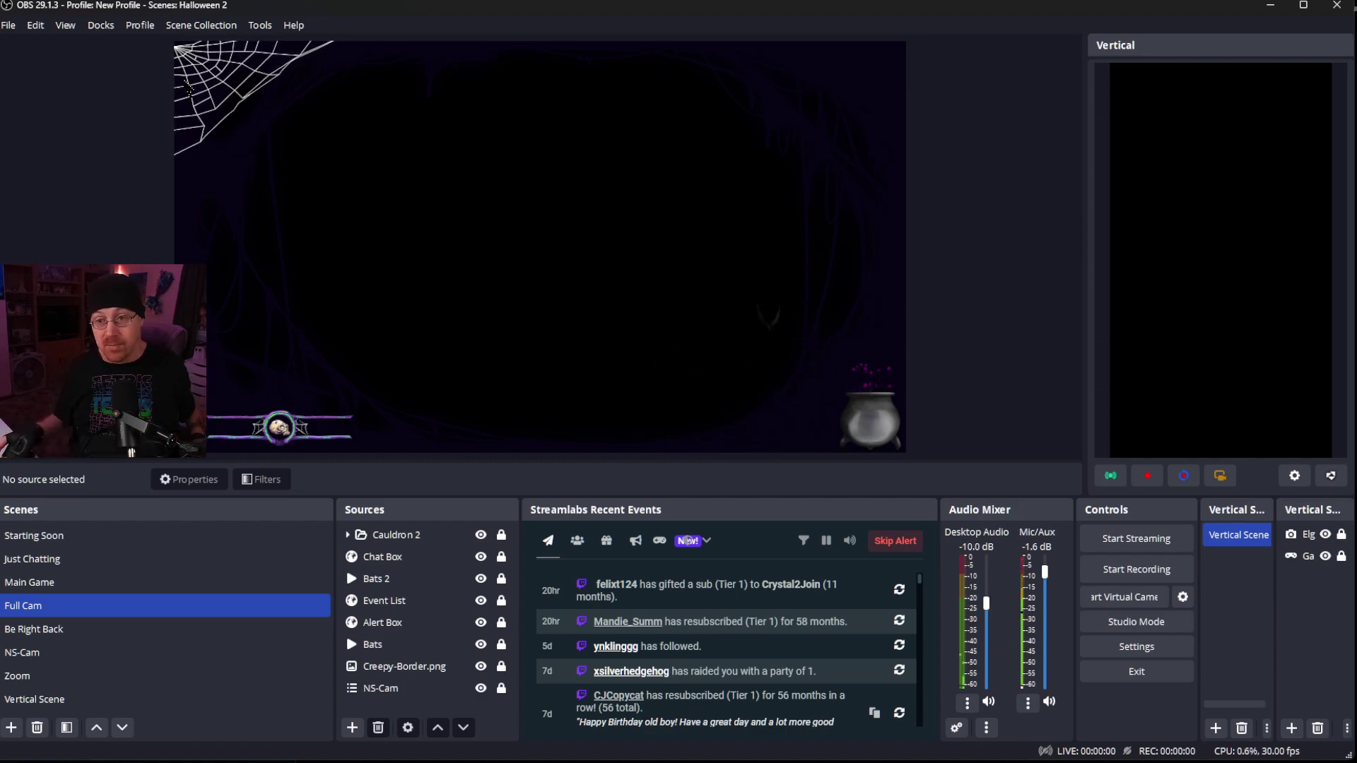
left_click(193, 25)
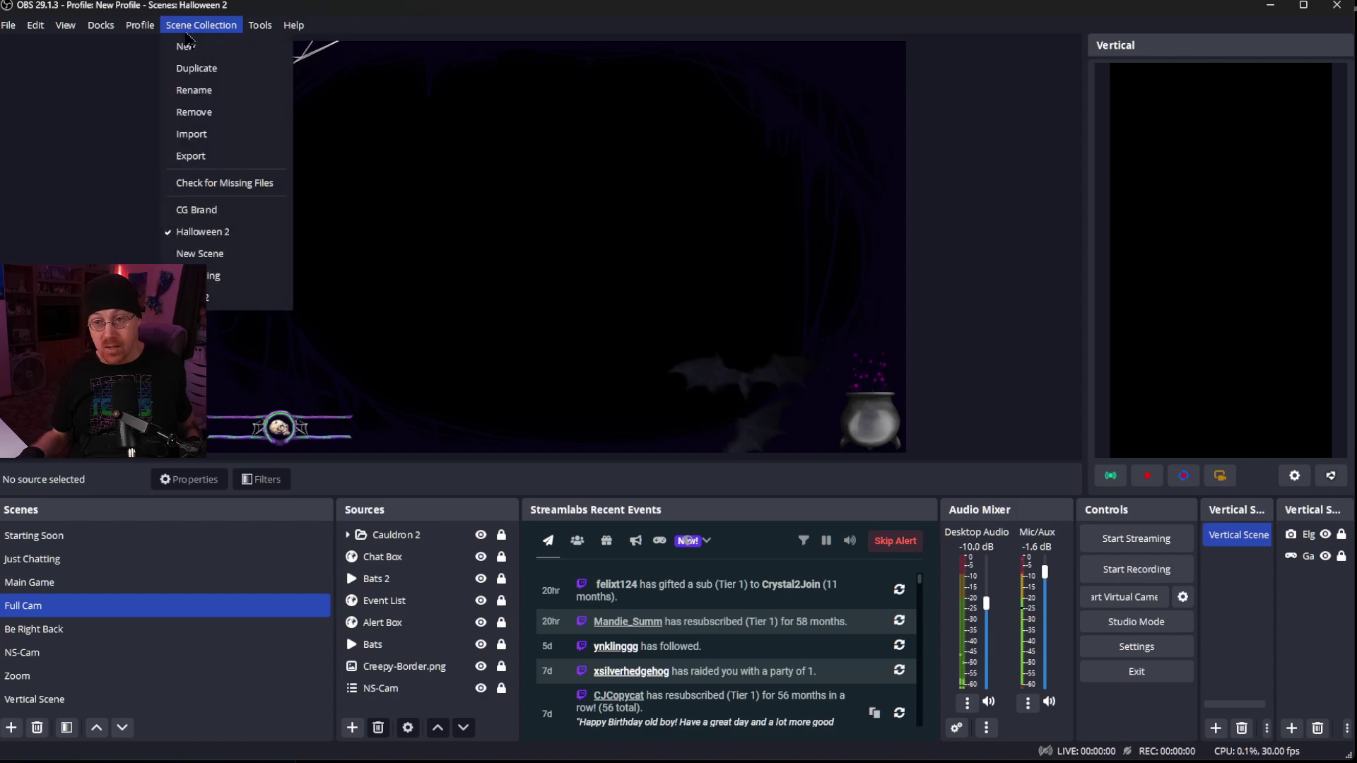
left_click(200, 212)
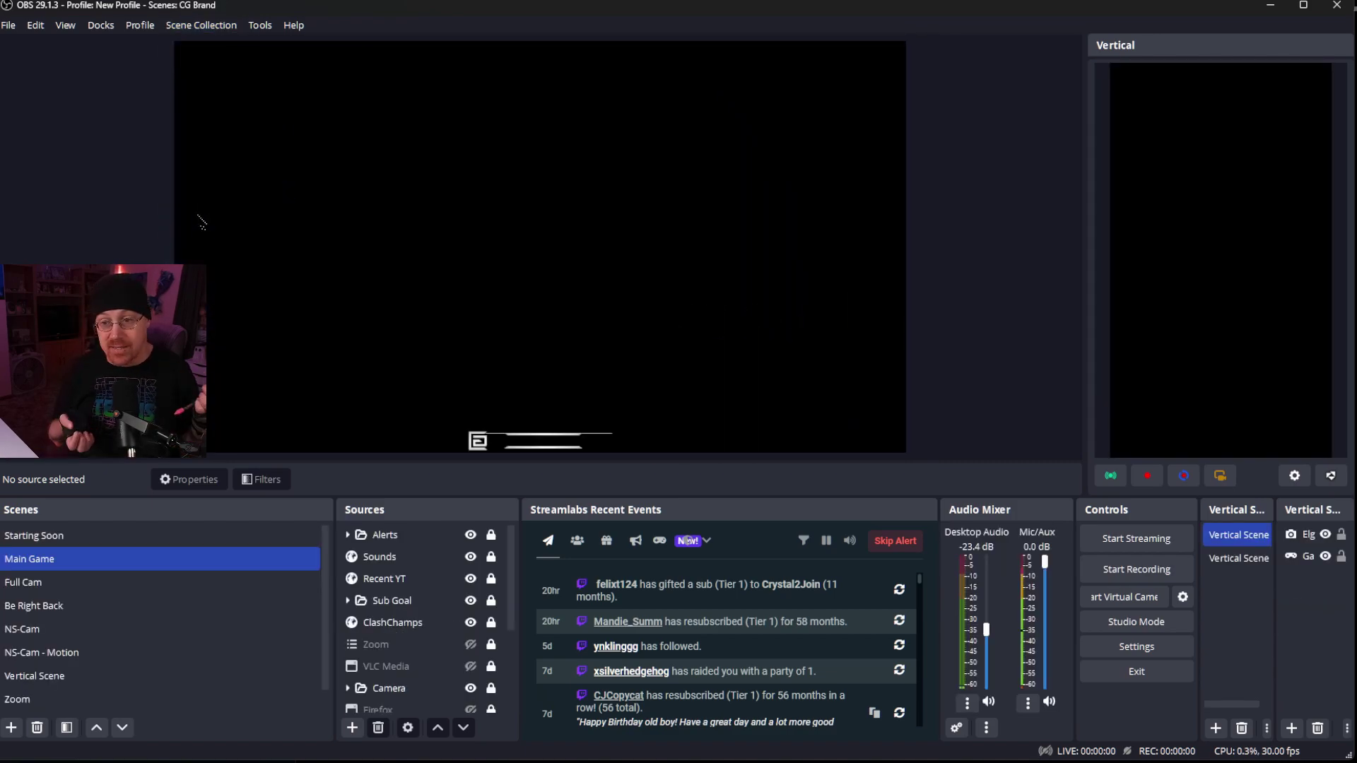